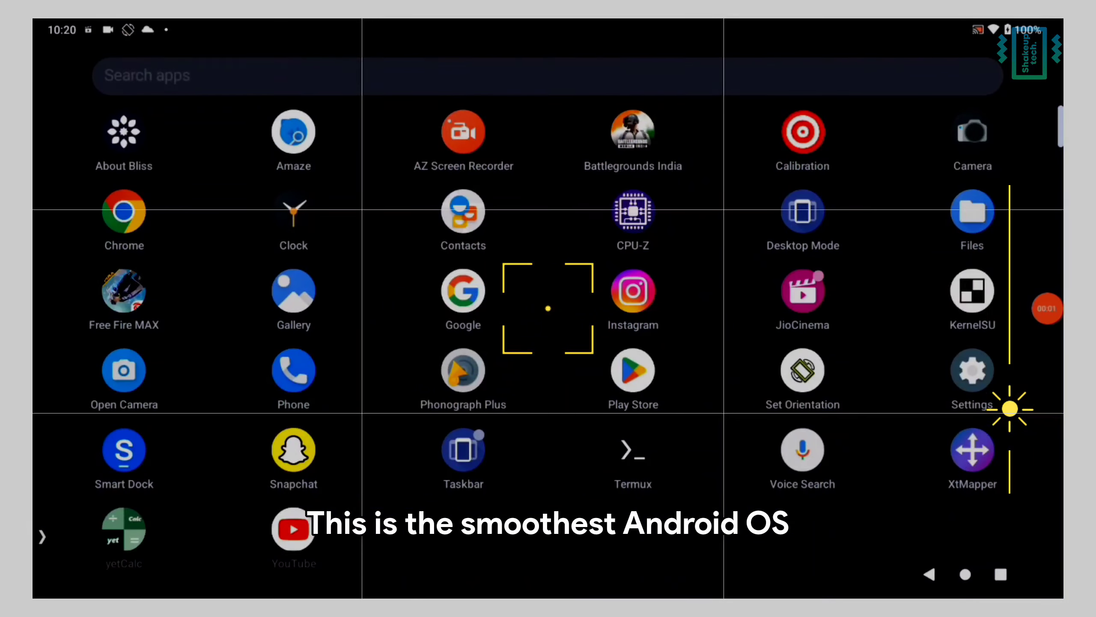
Look through the app drawer, then check the notification shade from the home screen
scroll(548, 309, down, 1)
scroll(548, 308, up, 1)
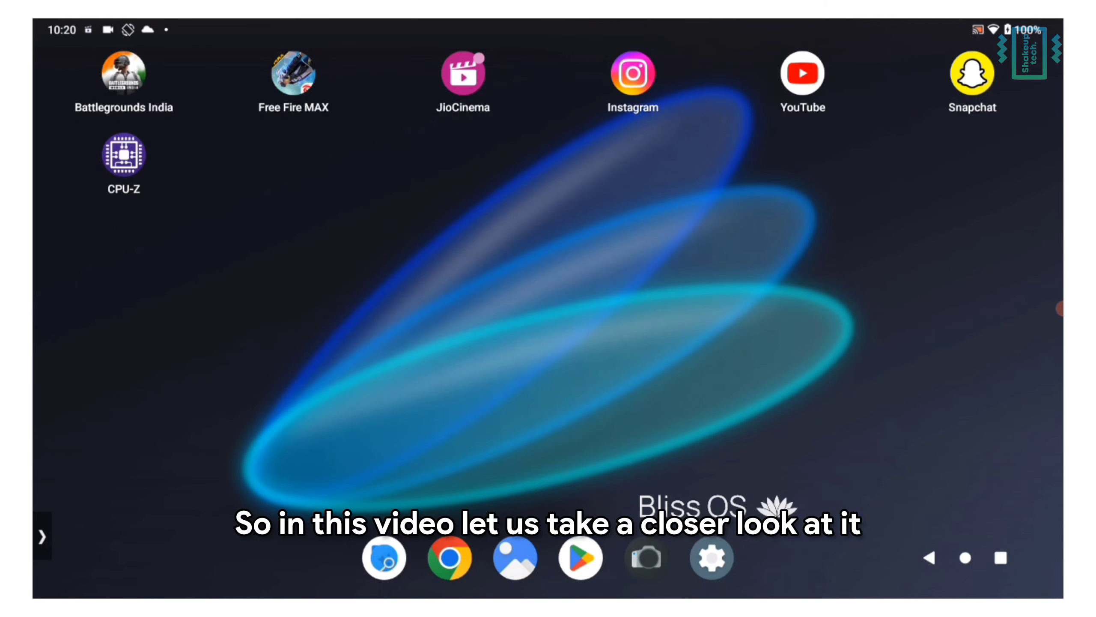
drag(548, 26, 548, 303)
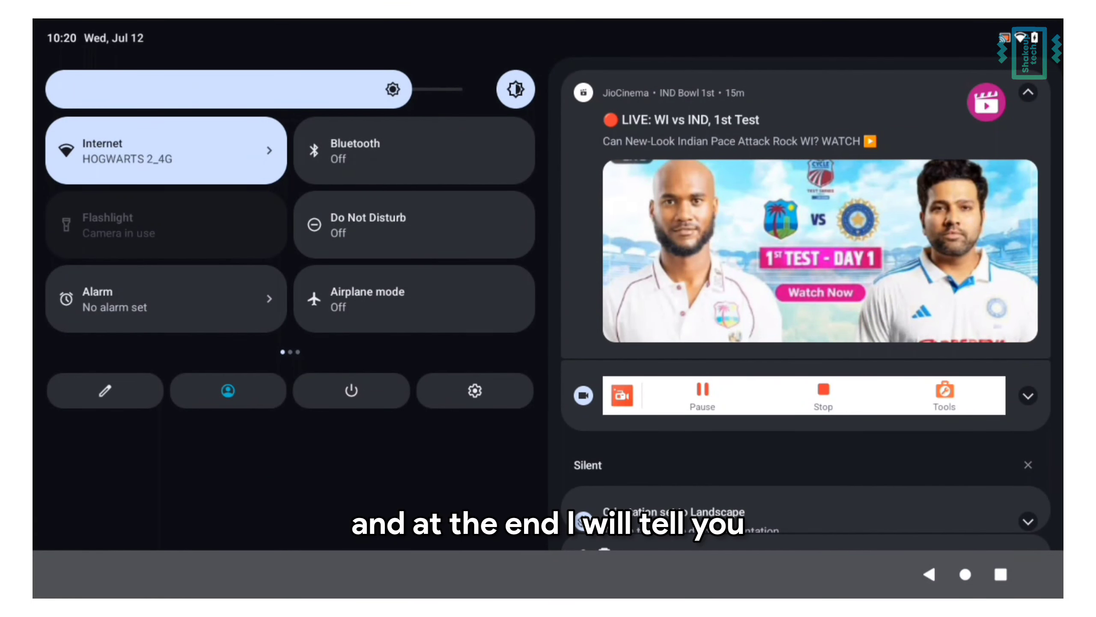
scroll(807, 308, down, 7)
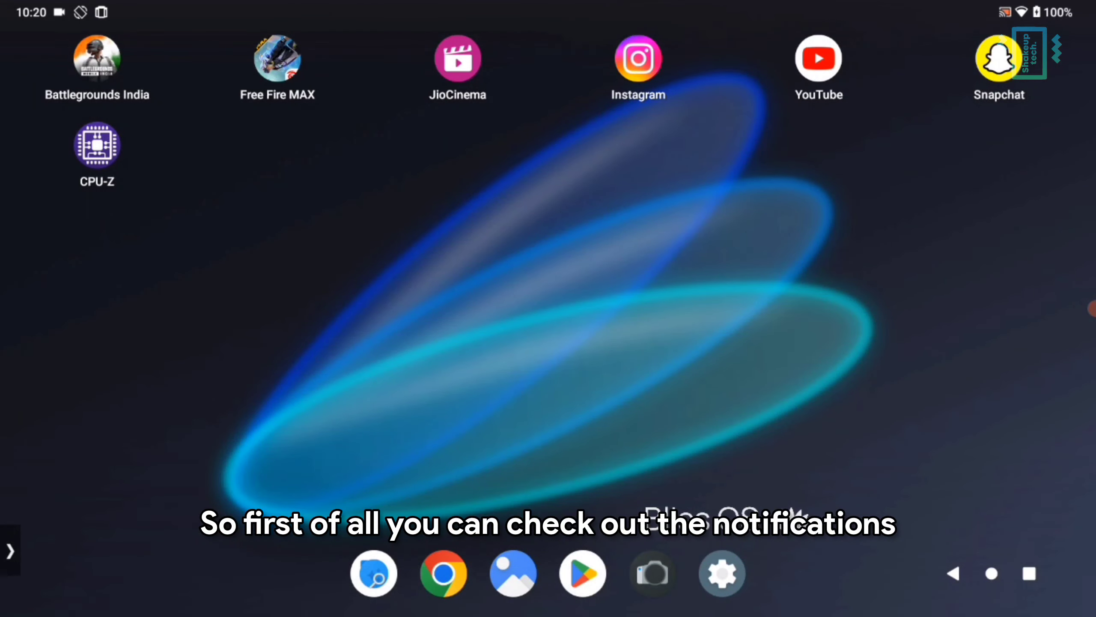
Review the pages of quick settings tiles in the notification shade, then close the shade
key(super+n)
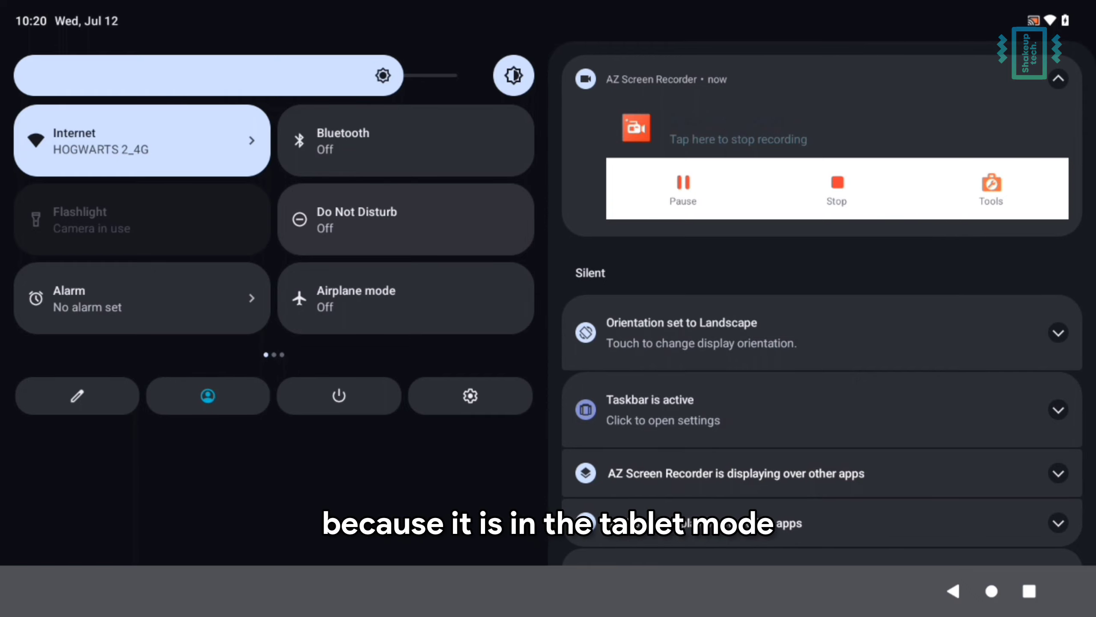
drag(431, 219, 130, 219)
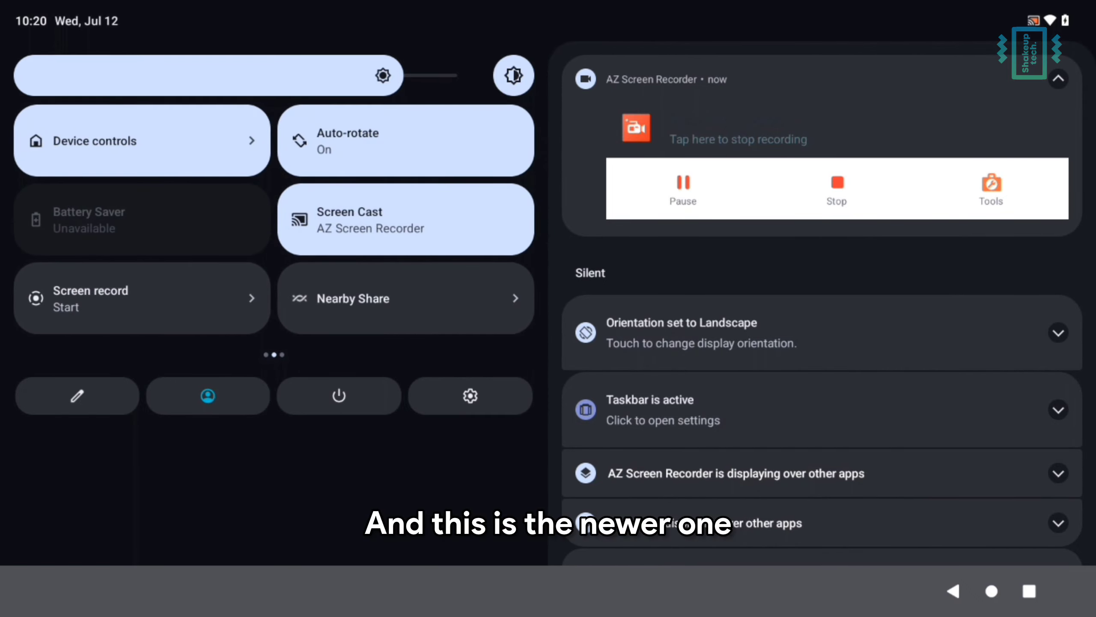
drag(431, 220, 129, 219)
drag(548, 496, 548, 172)
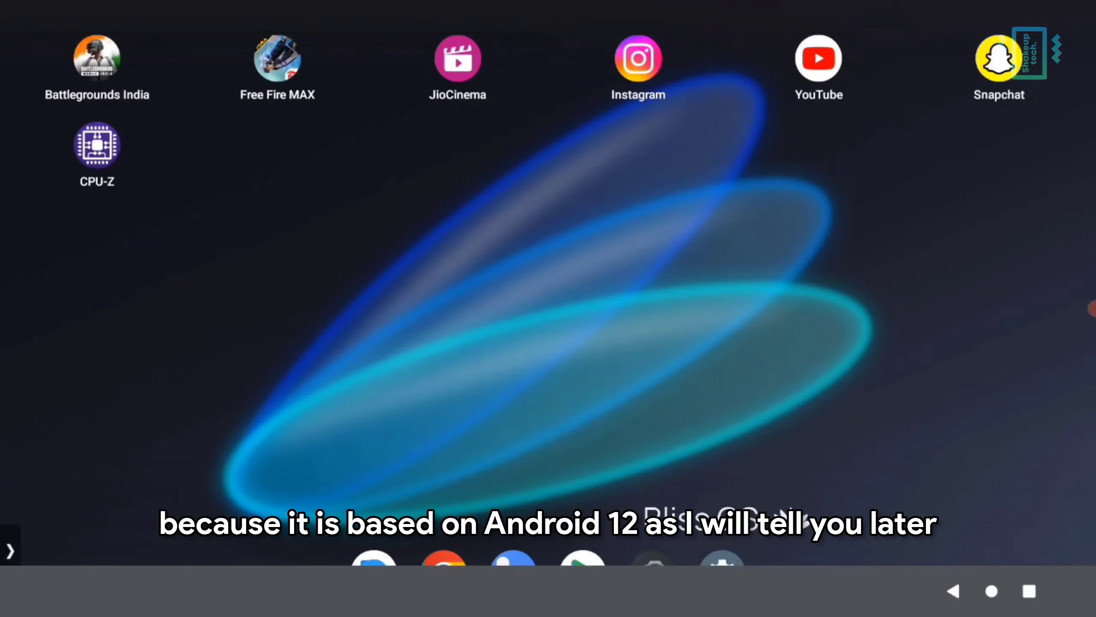
Browse the articles in the Google feed beside the home screen, then return to the home screen
drag(548, 475, 548, 172)
drag(548, 216, 548, 475)
drag(388, 309, 600, 308)
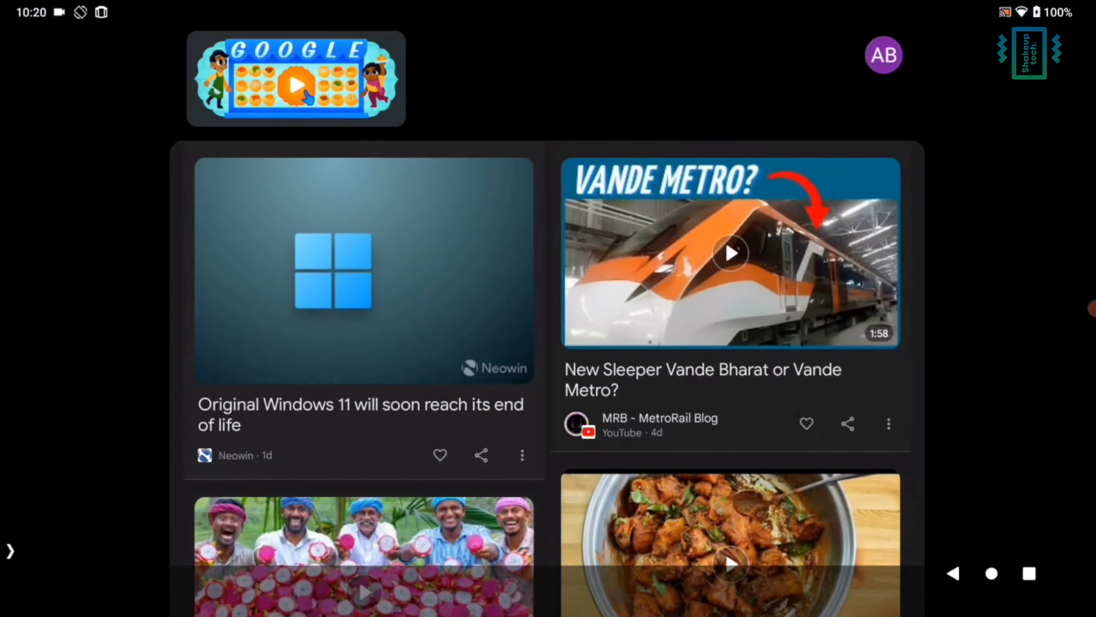
scroll(548, 308, down, 15)
scroll(511, 521, down, 8)
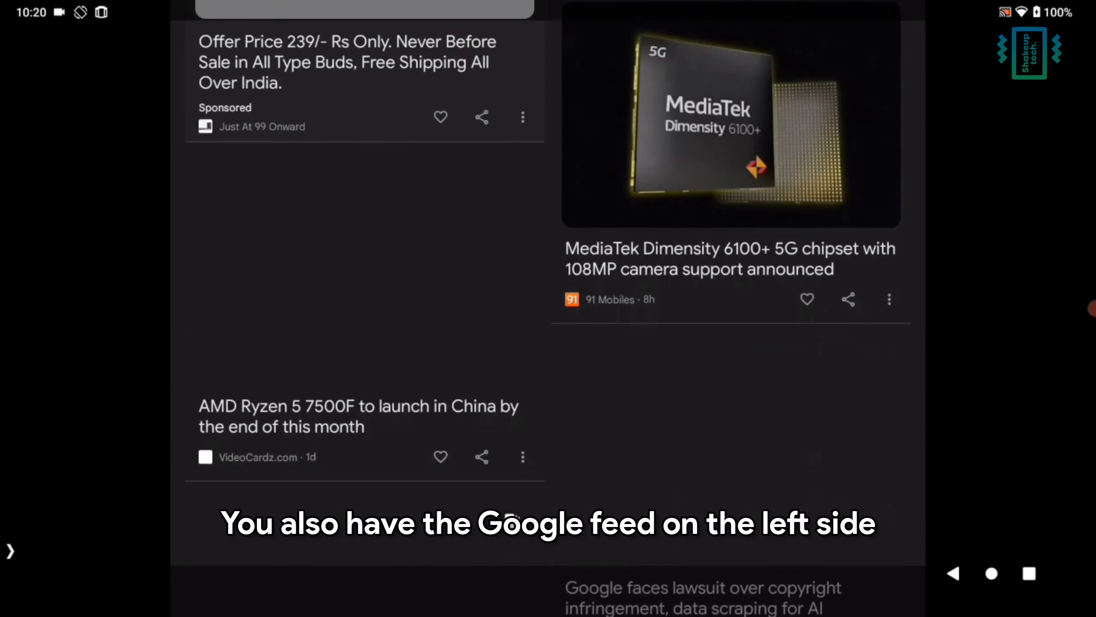
drag(648, 345, 345, 345)
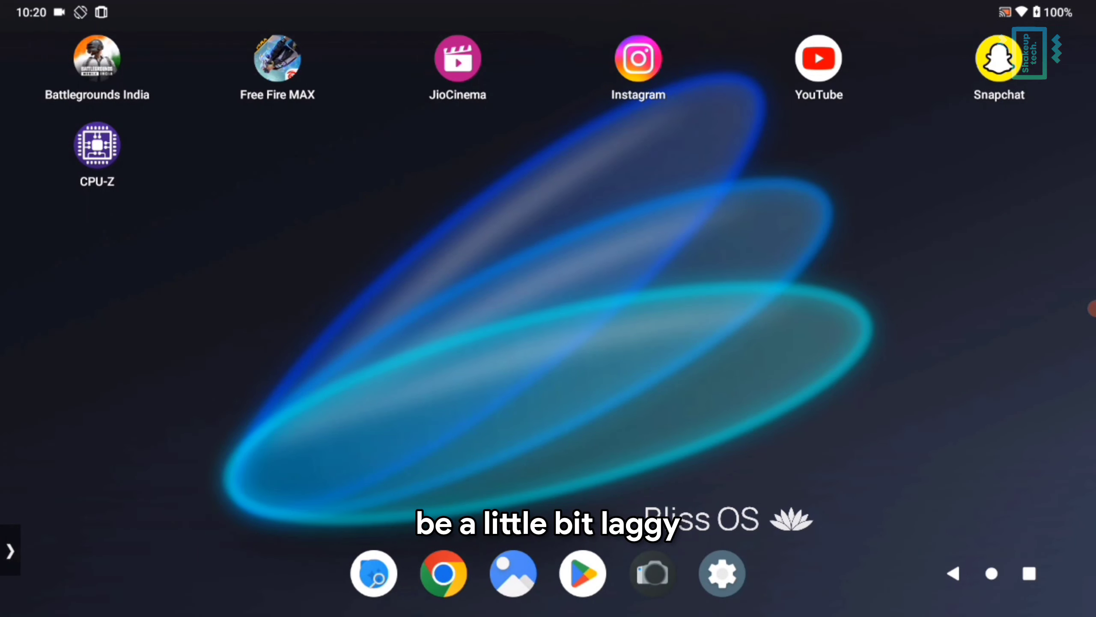
Open CPU-Z and view its System and Device information
click(97, 145)
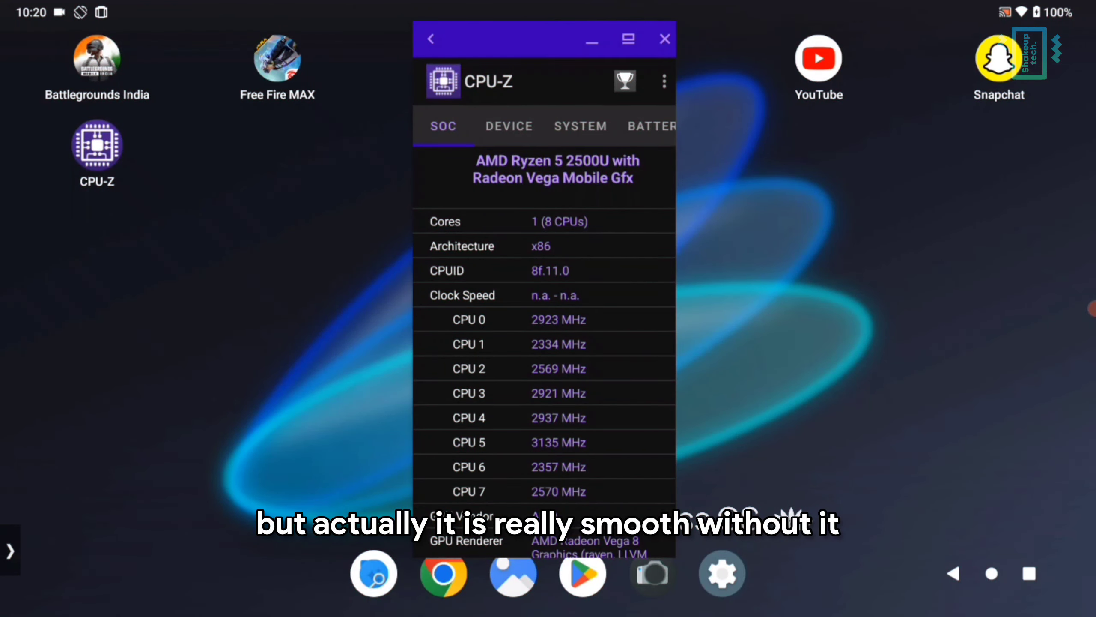
click(581, 126)
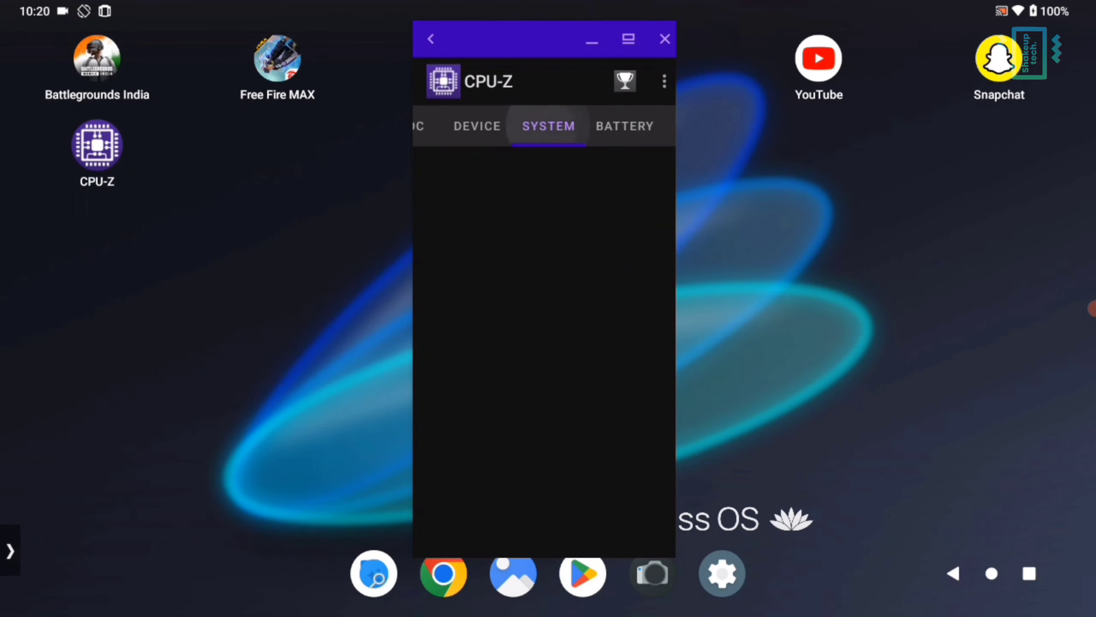
click(480, 126)
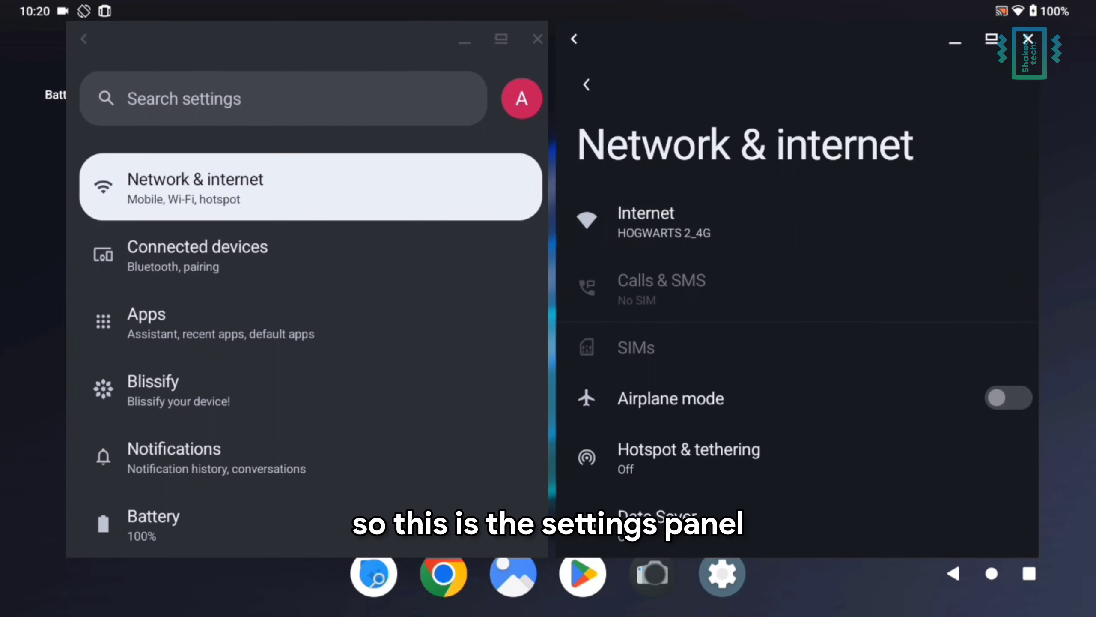
Go to About tablet in Settings and open the Android version details
scroll(306, 311, down, 10)
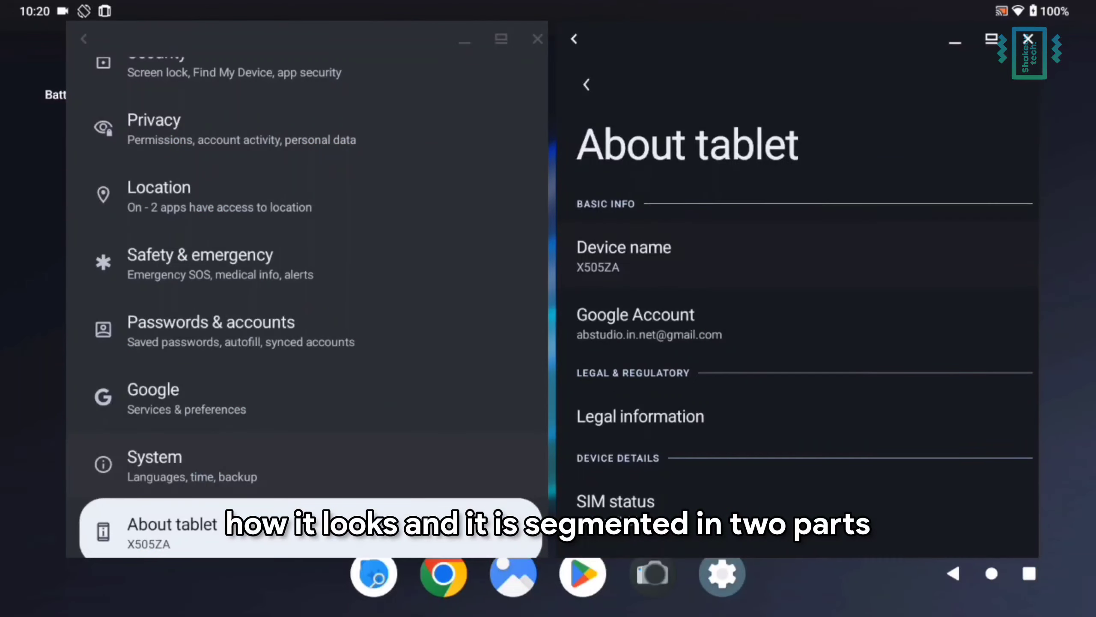
scroll(797, 332, down, 3)
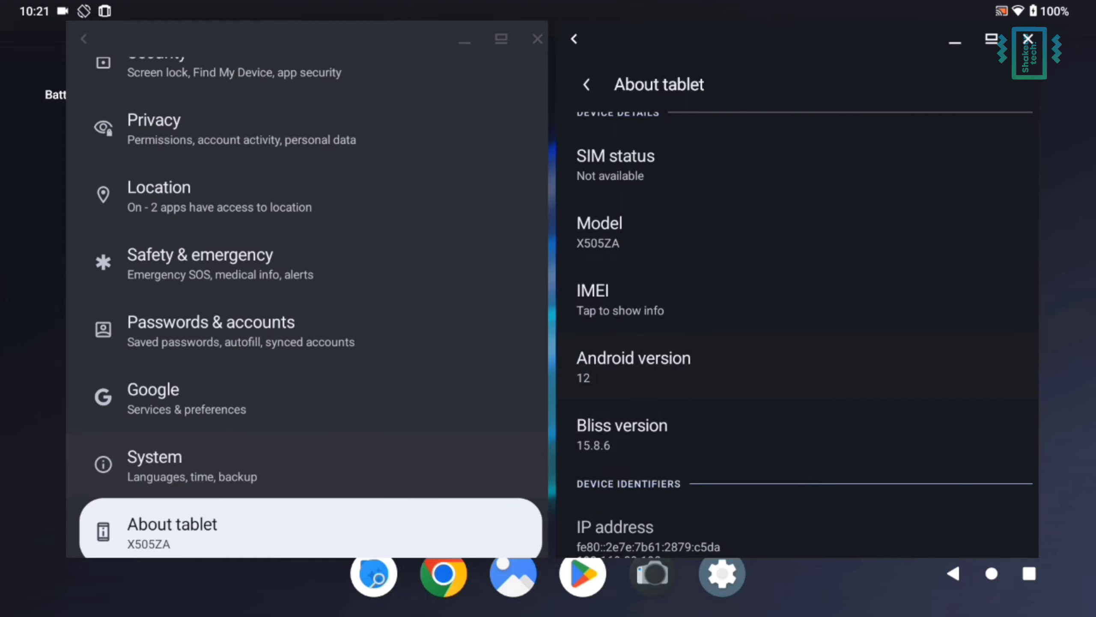
click(691, 366)
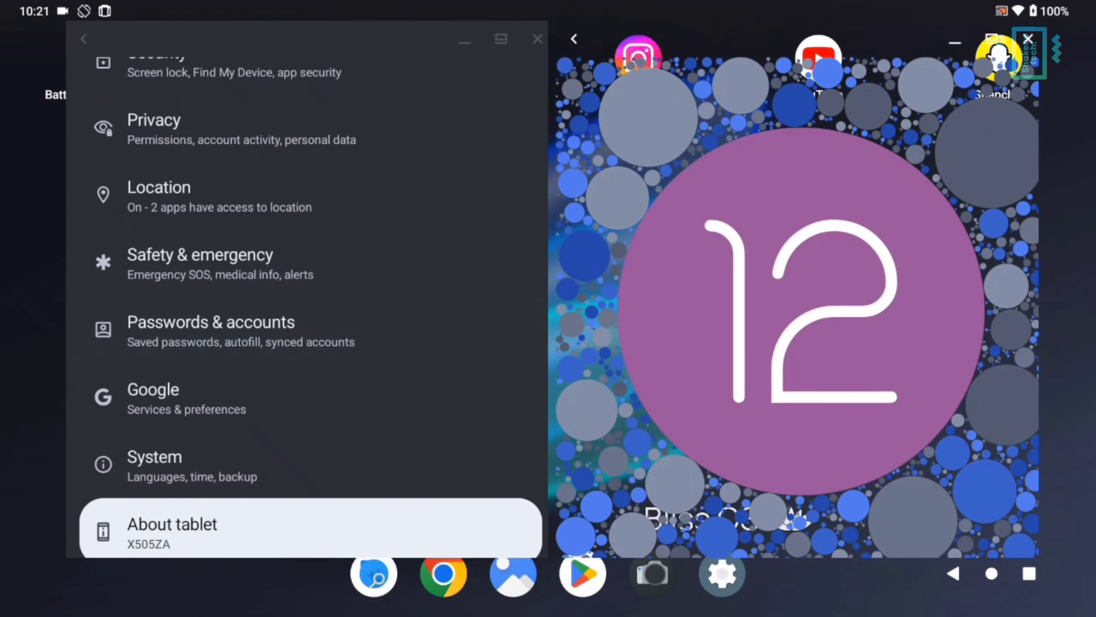
Open the Blissify settings and view the Animations and Buttons pages
click(306, 466)
scroll(307, 465, up, 10)
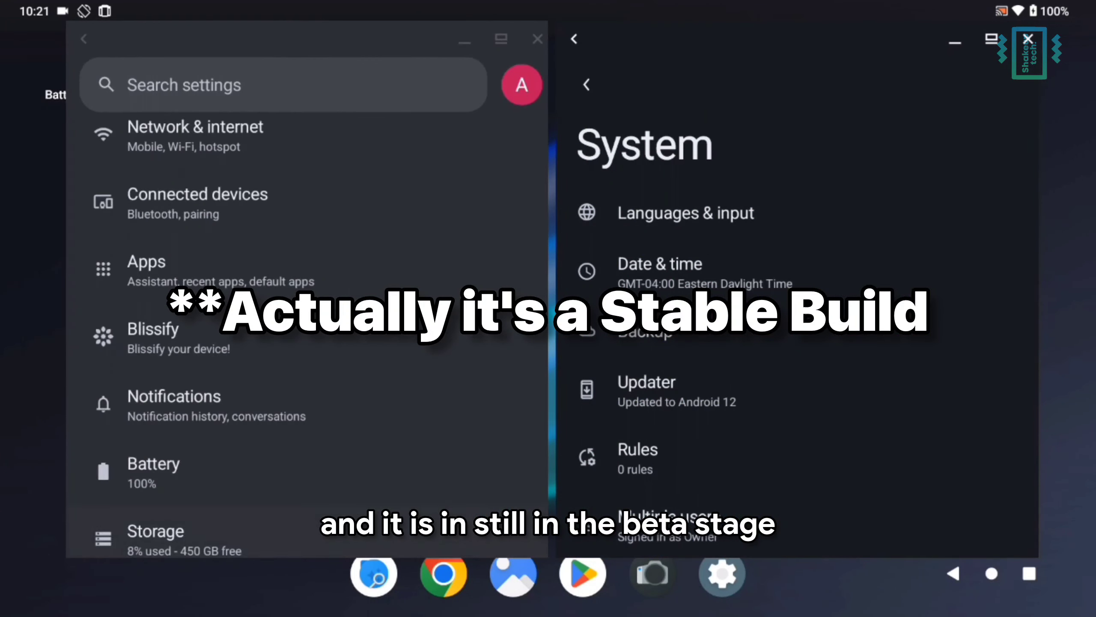
scroll(307, 303, down, 3)
click(306, 272)
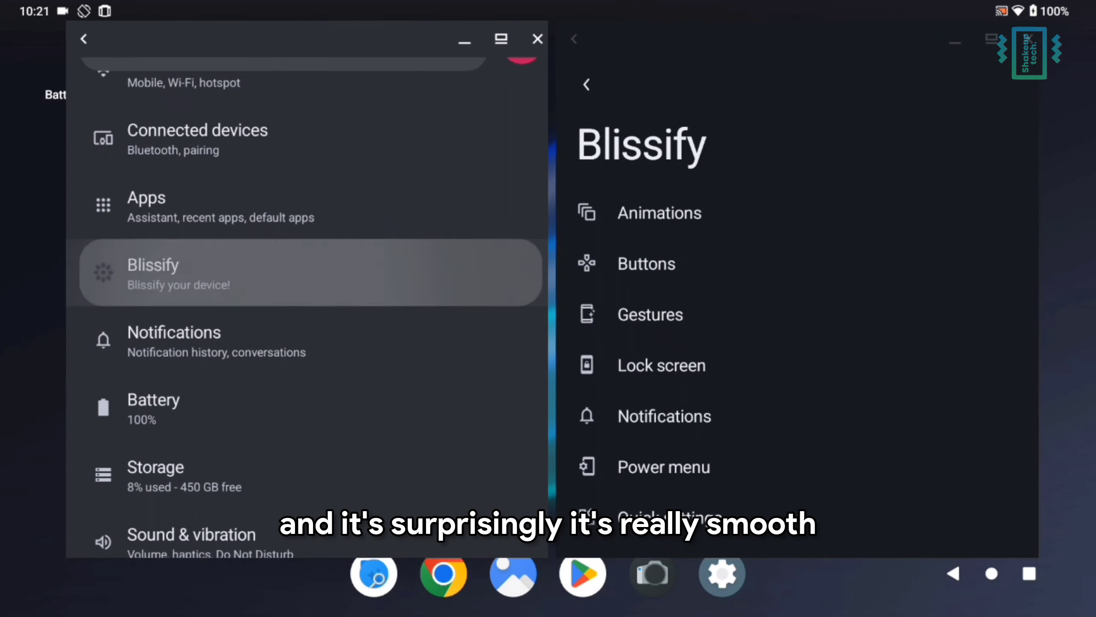
click(660, 213)
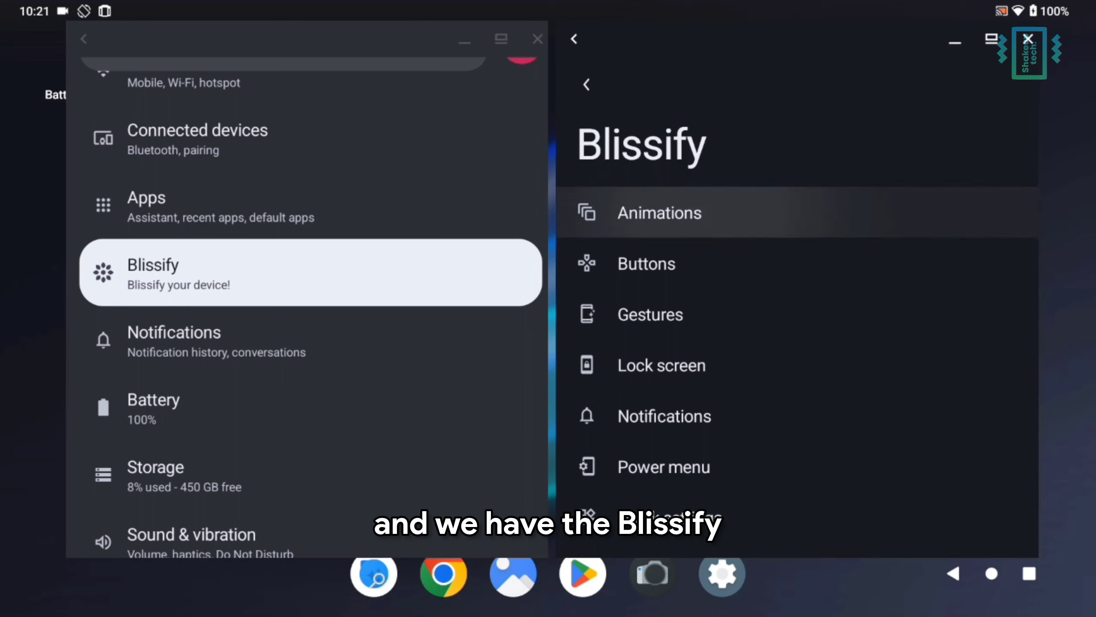
click(587, 84)
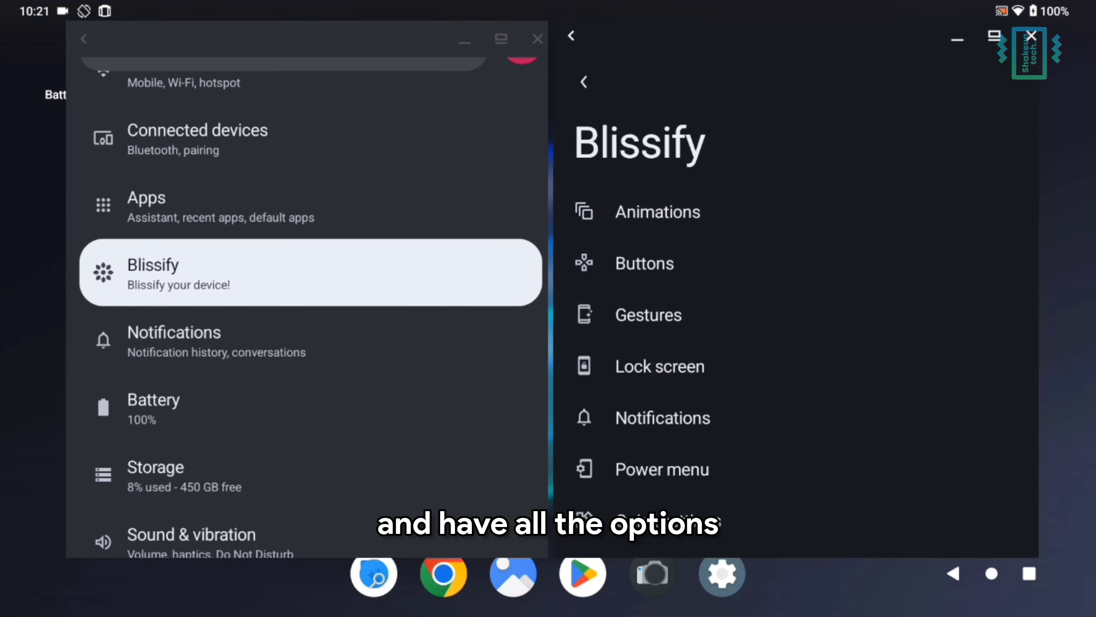
click(647, 263)
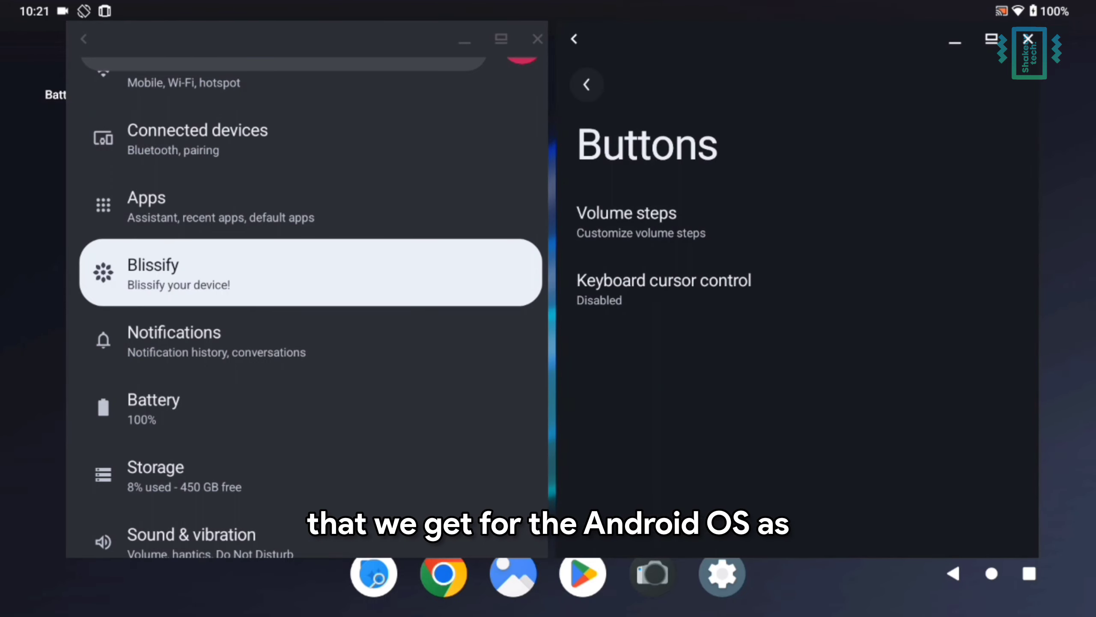
click(586, 84)
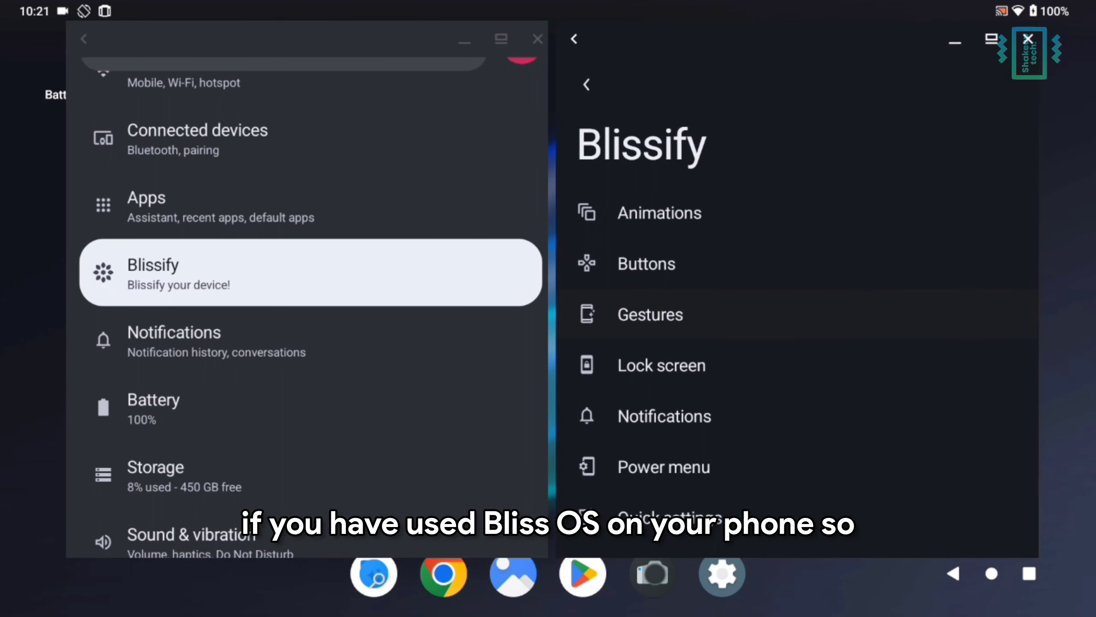
Examine the Gestures options in Blissify, including the System navigation modes
click(651, 314)
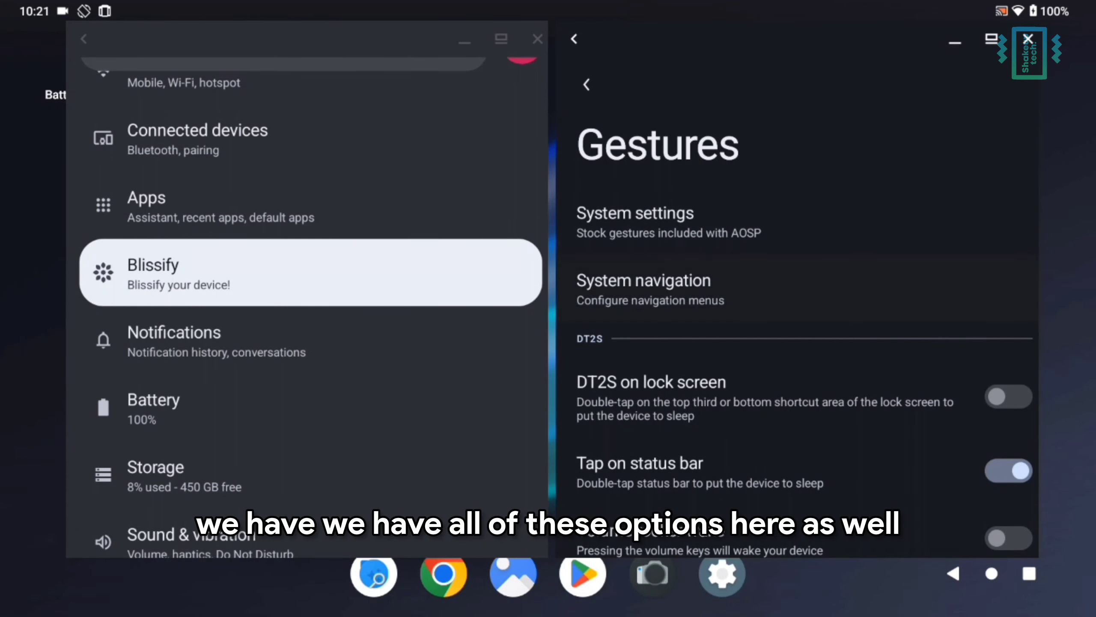
click(651, 289)
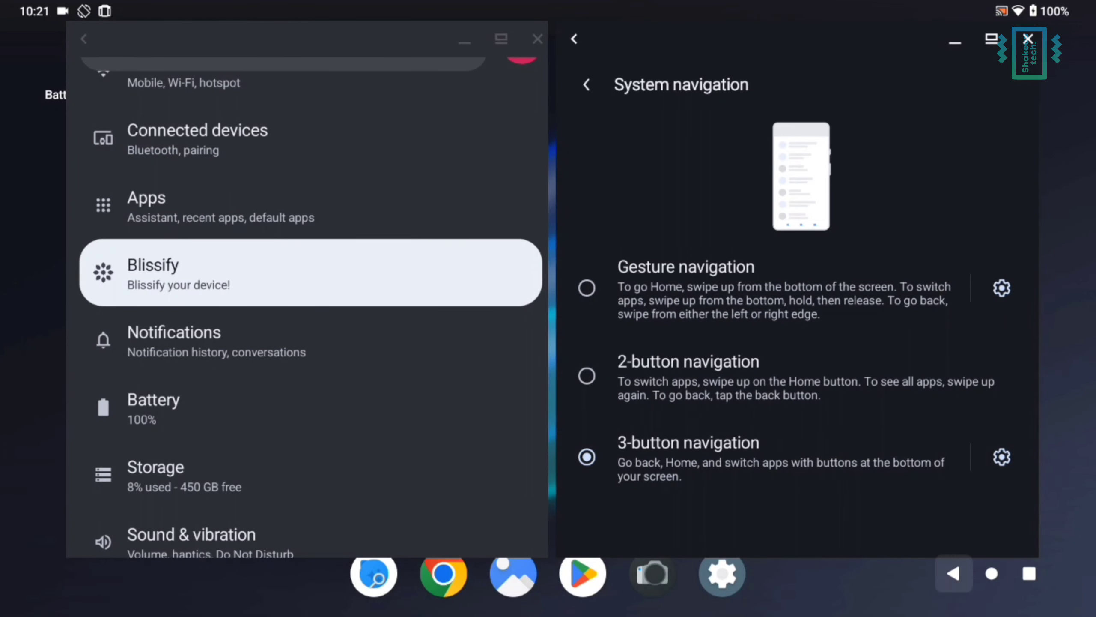
click(954, 574)
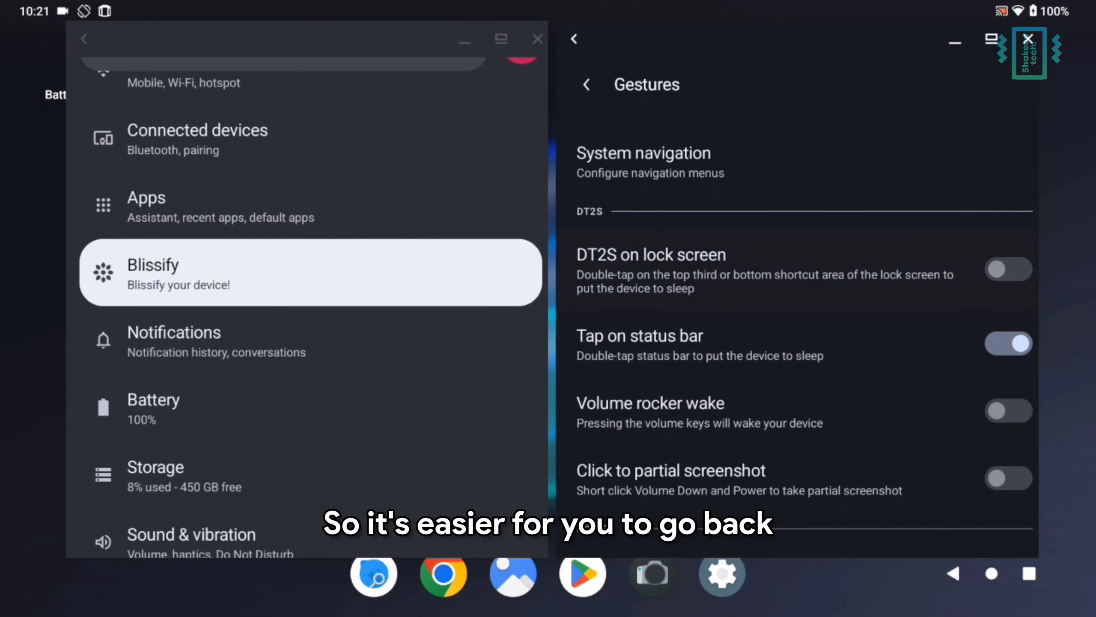
scroll(804, 335, down, 2)
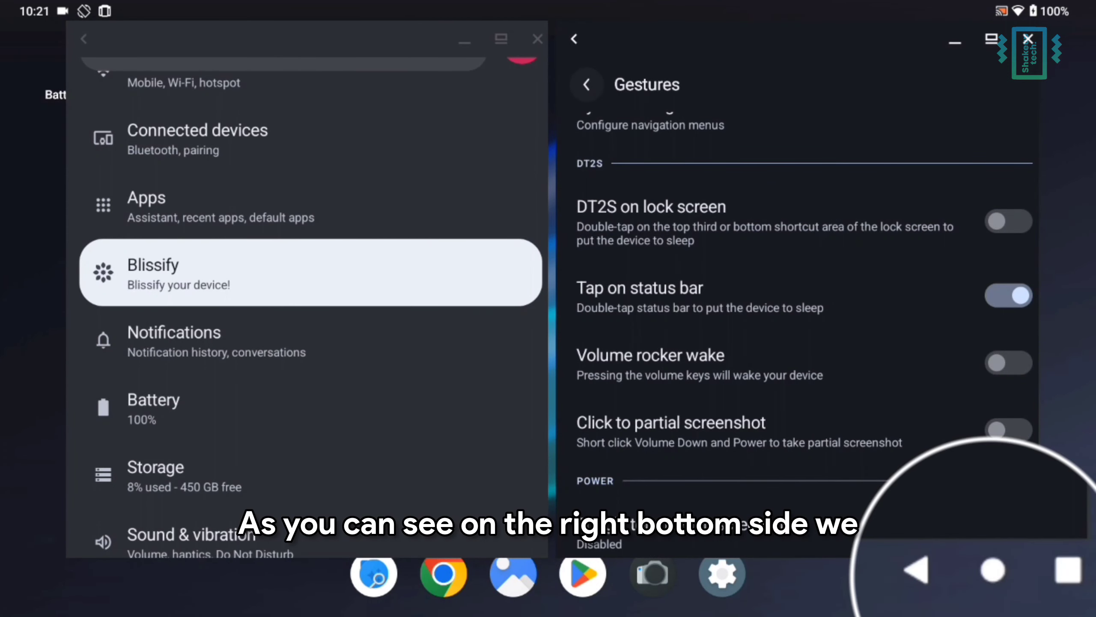
Review Blissify's Lock screen options and open the lockscreen clock style setting
click(586, 84)
click(662, 366)
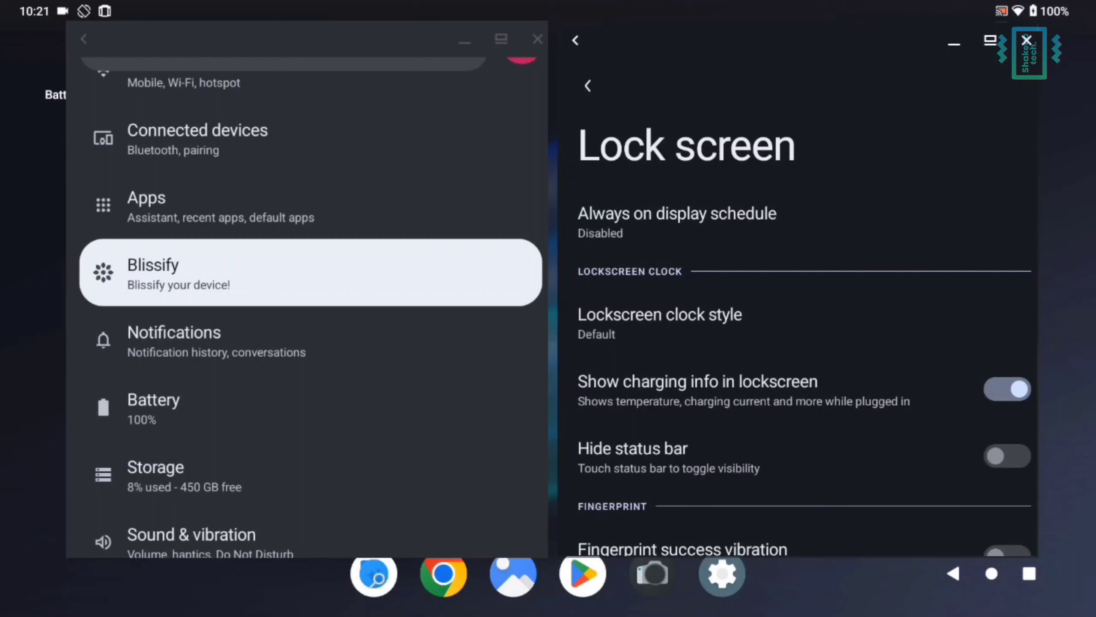
scroll(804, 328, down, 3)
scroll(805, 327, up, 2)
scroll(804, 328, up, 2)
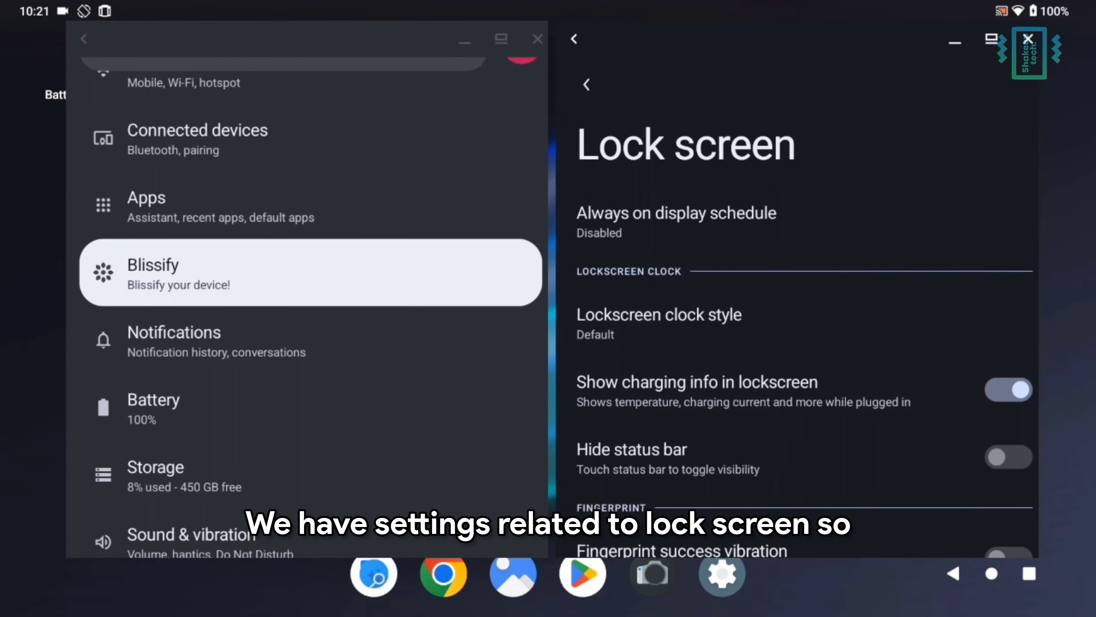
click(659, 323)
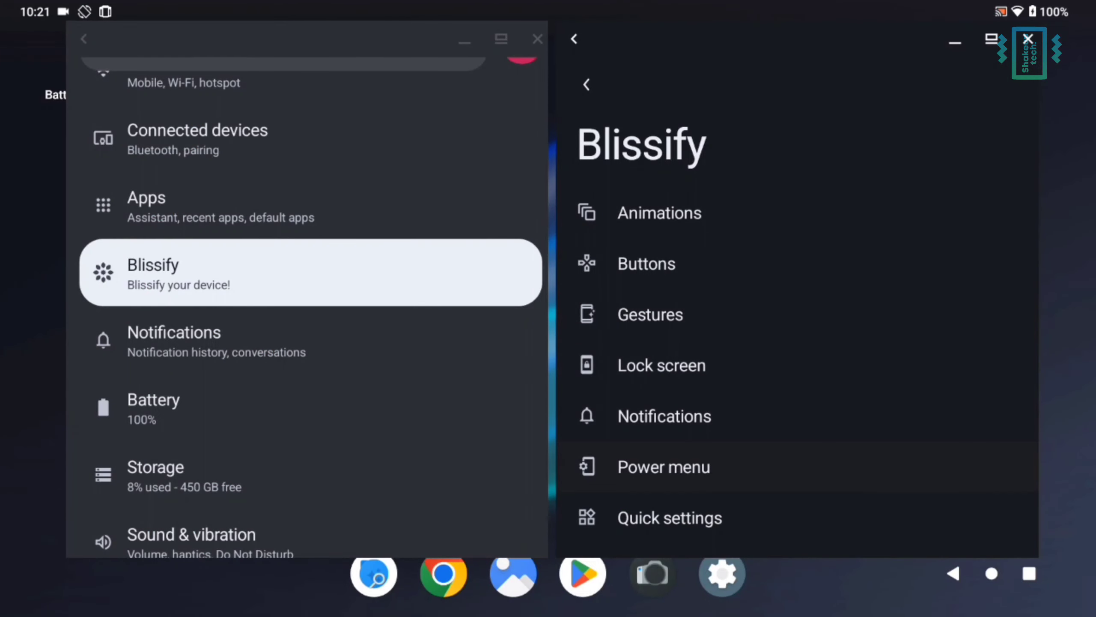
Enable Colored icons in Blissify's Status bar settings
scroll(799, 302, down, 2)
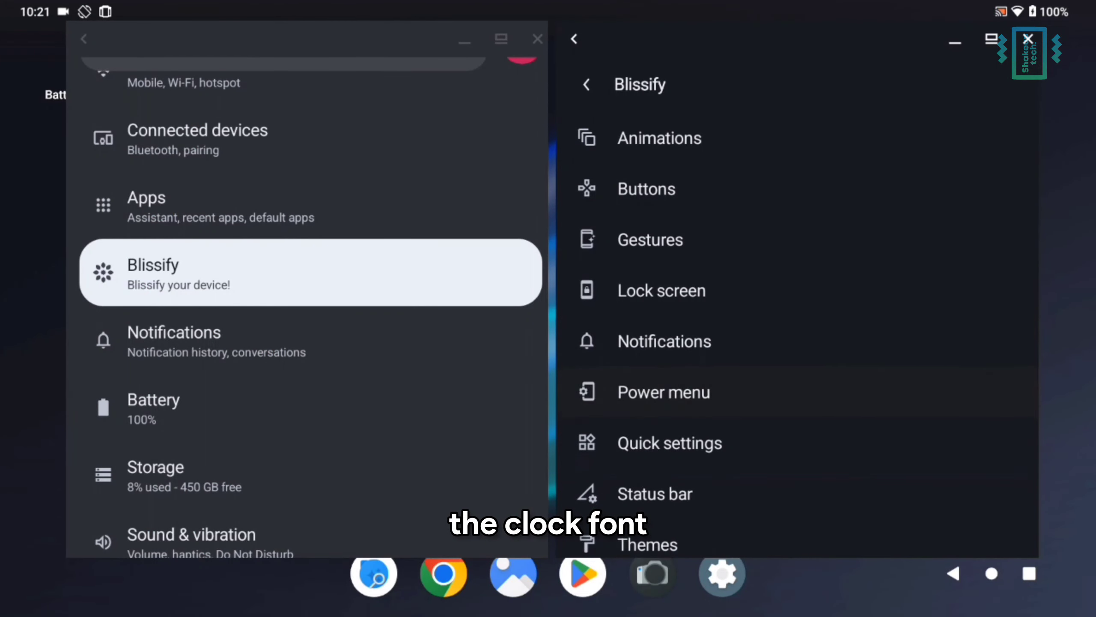
scroll(799, 302, down, 1)
click(655, 439)
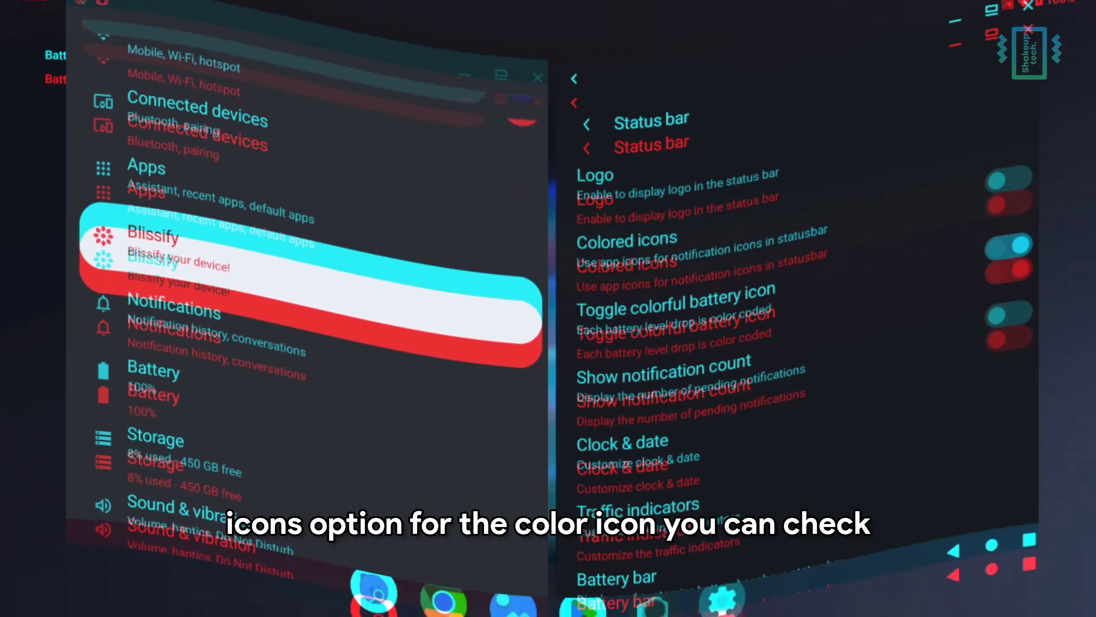
click(1008, 210)
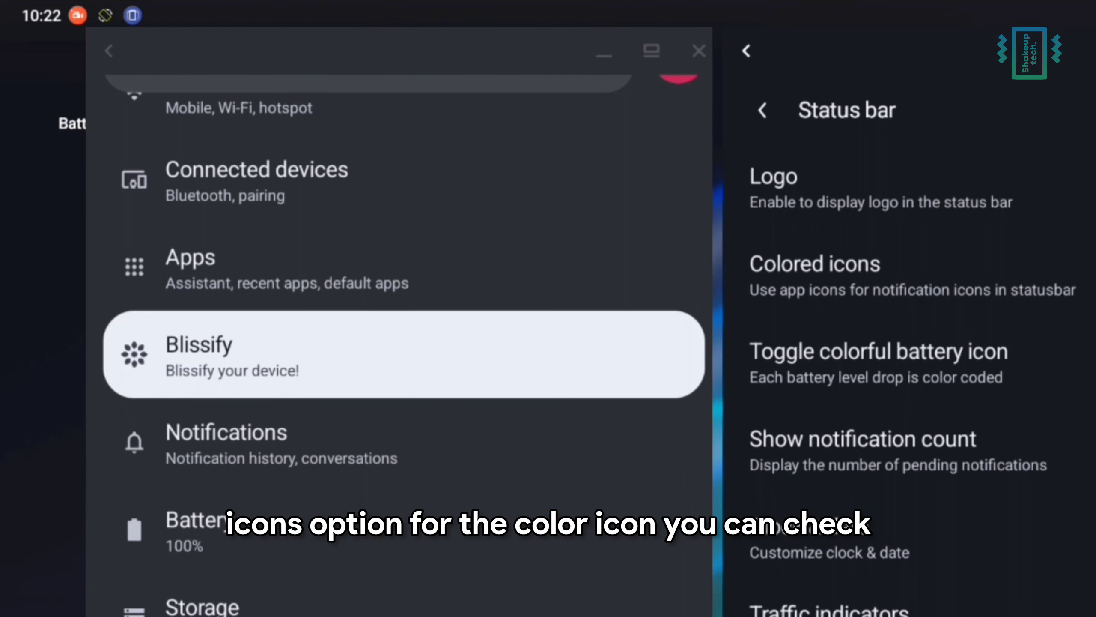
Examine the remaining Status bar options, from clock and battery style to the network, VoLTE and VoWiFi icons
scroll(906, 367, down, 5)
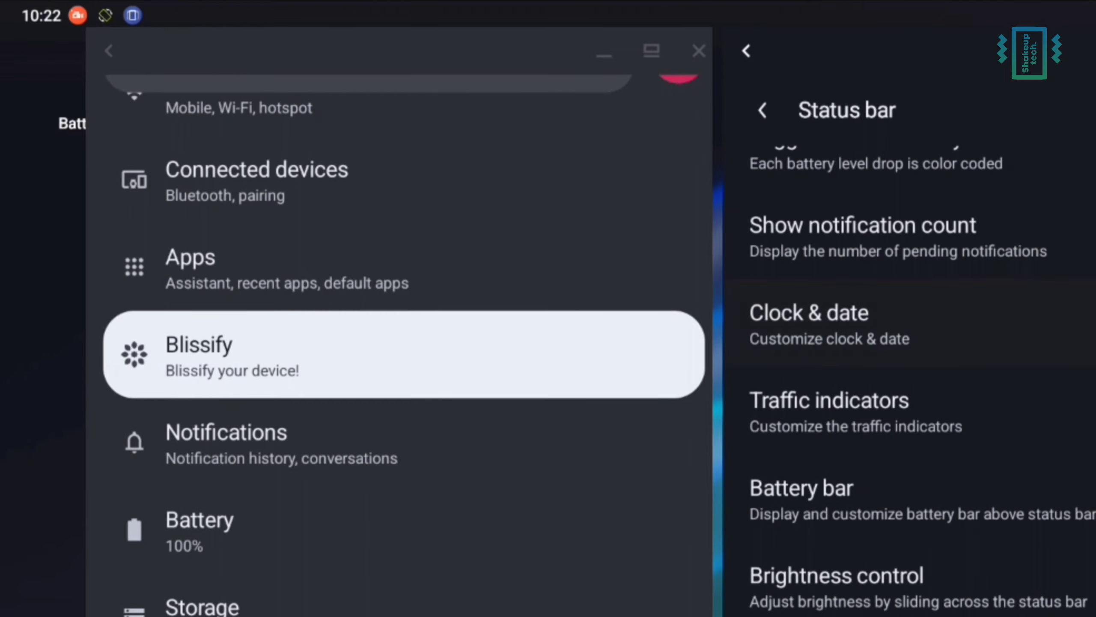
scroll(907, 367, down, 5)
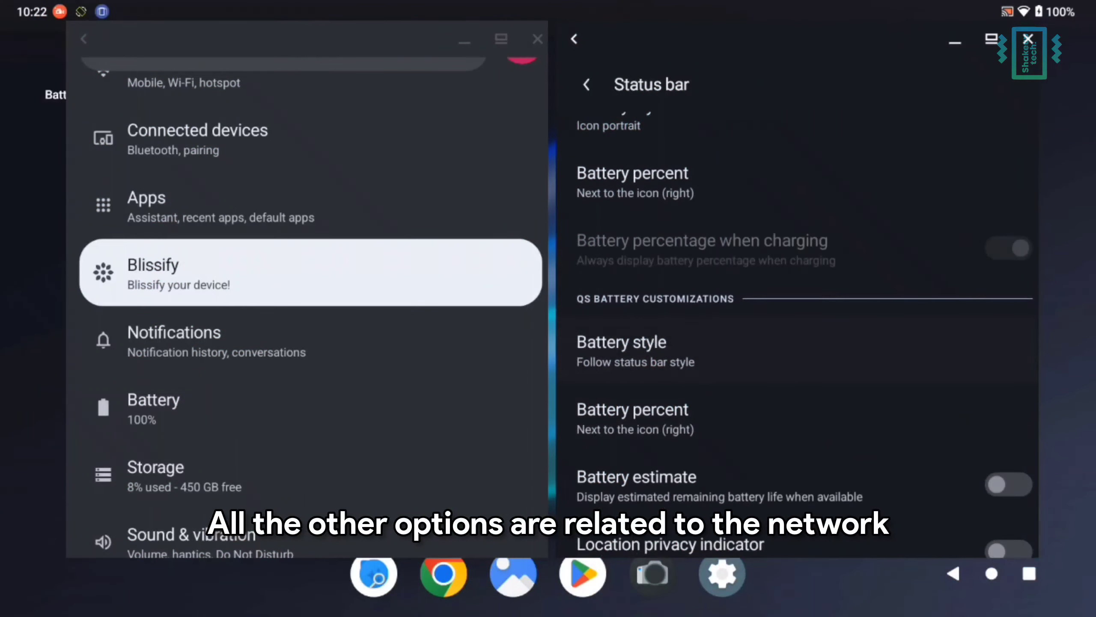
scroll(803, 324, down, 10)
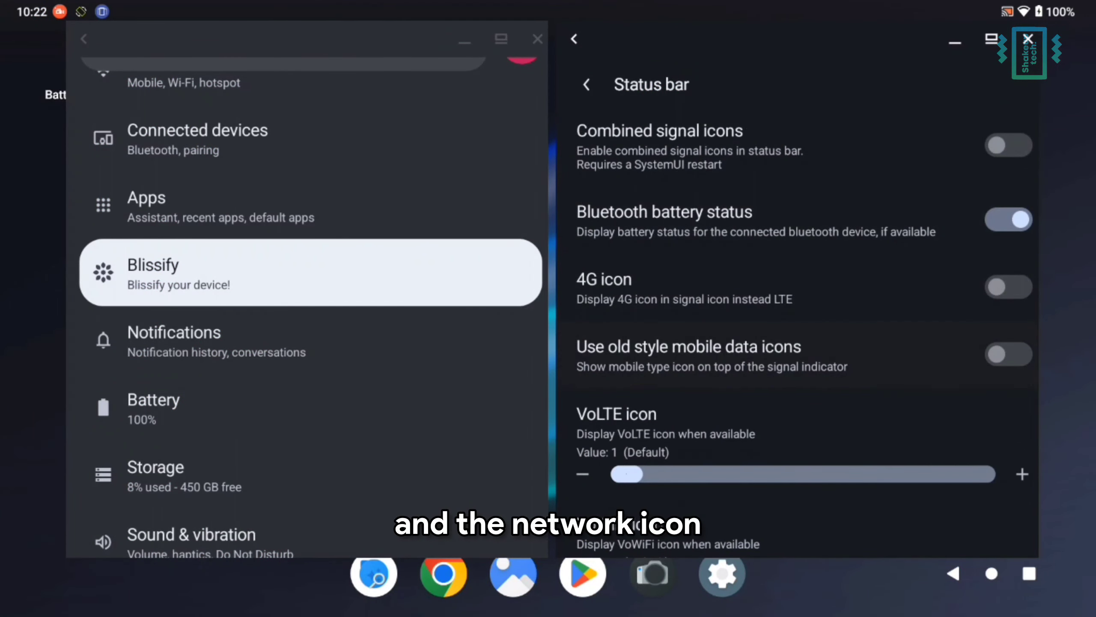
scroll(803, 323, down, 3)
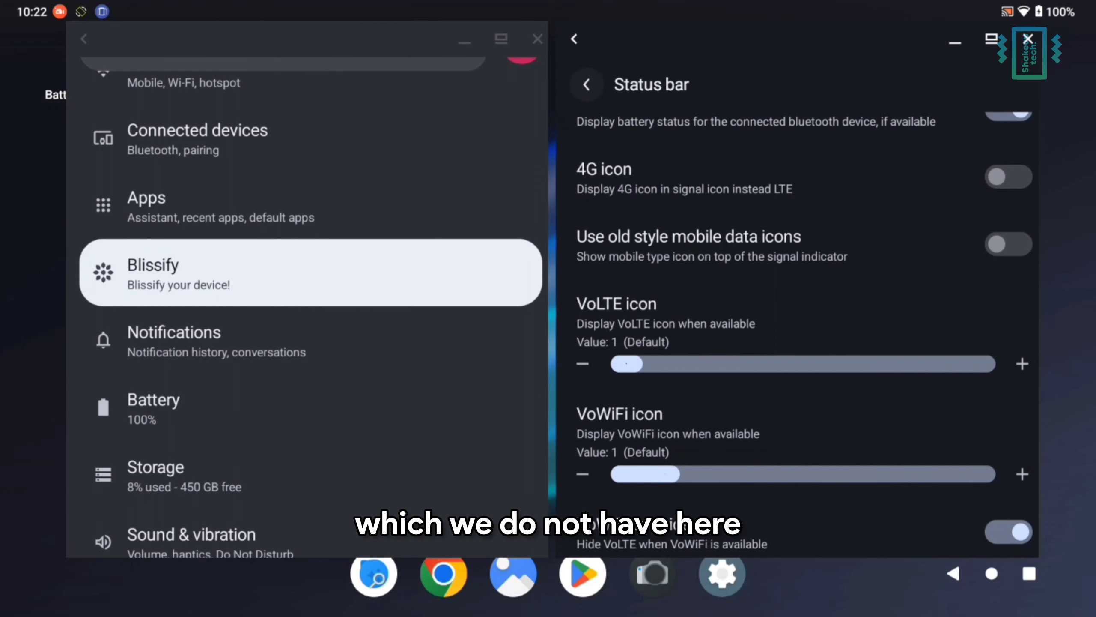
Set the WiFi icon style to Round in Blissify's Themes settings
click(586, 85)
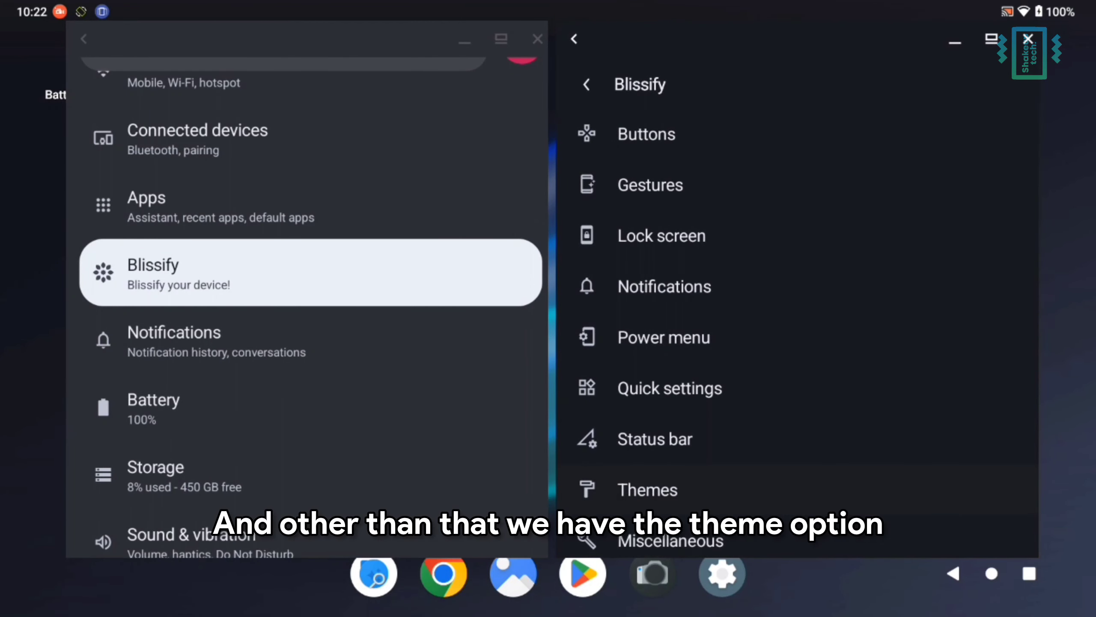
click(648, 490)
scroll(803, 324, down, 3)
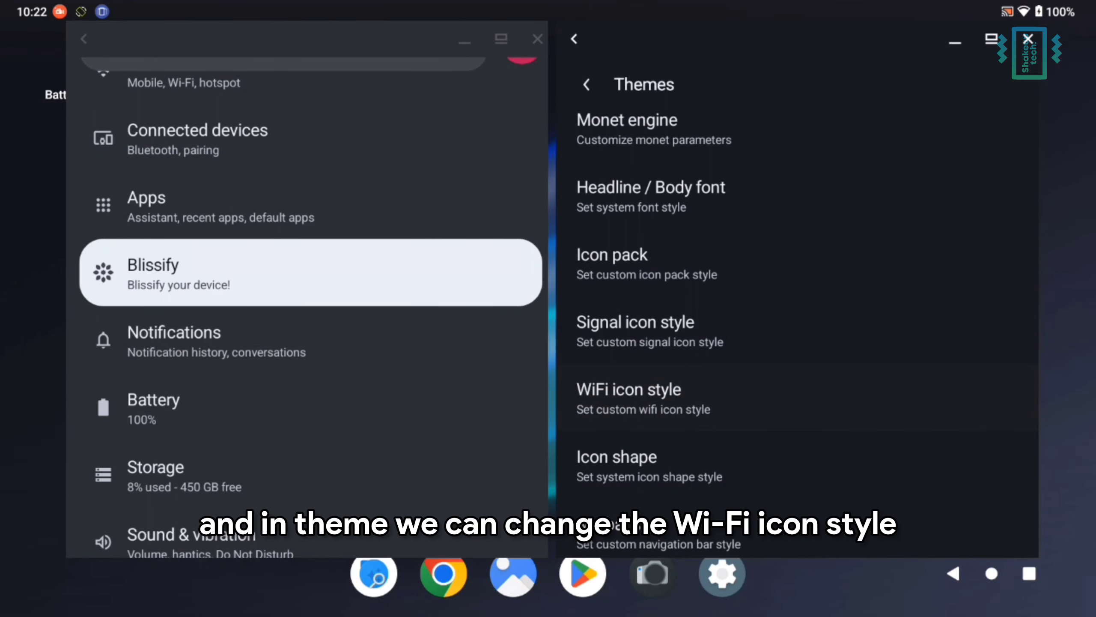
click(802, 398)
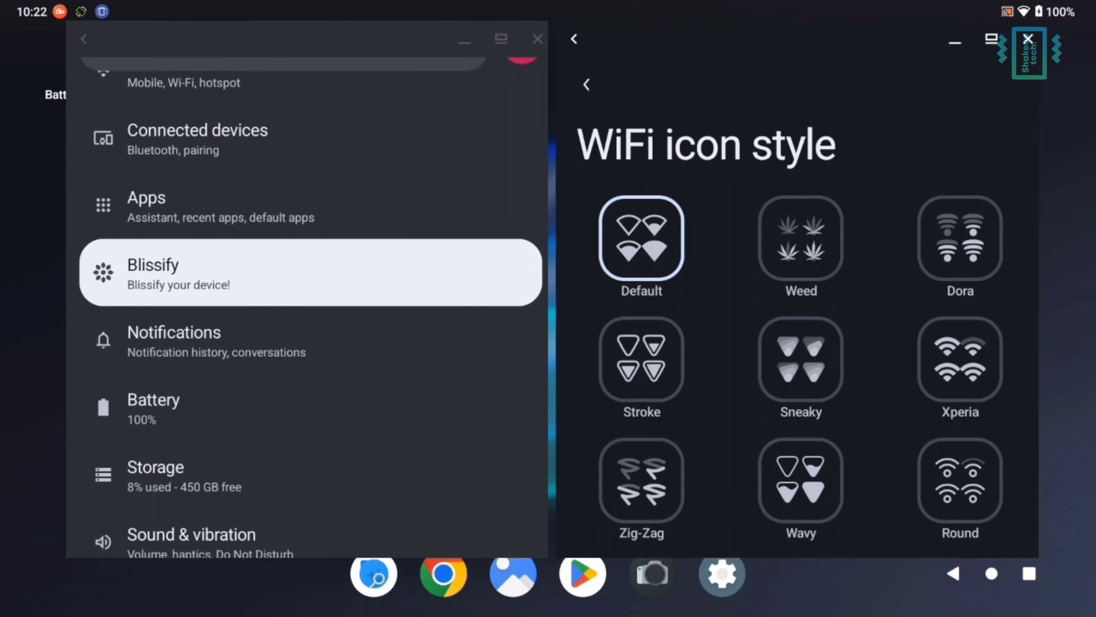
click(1029, 39)
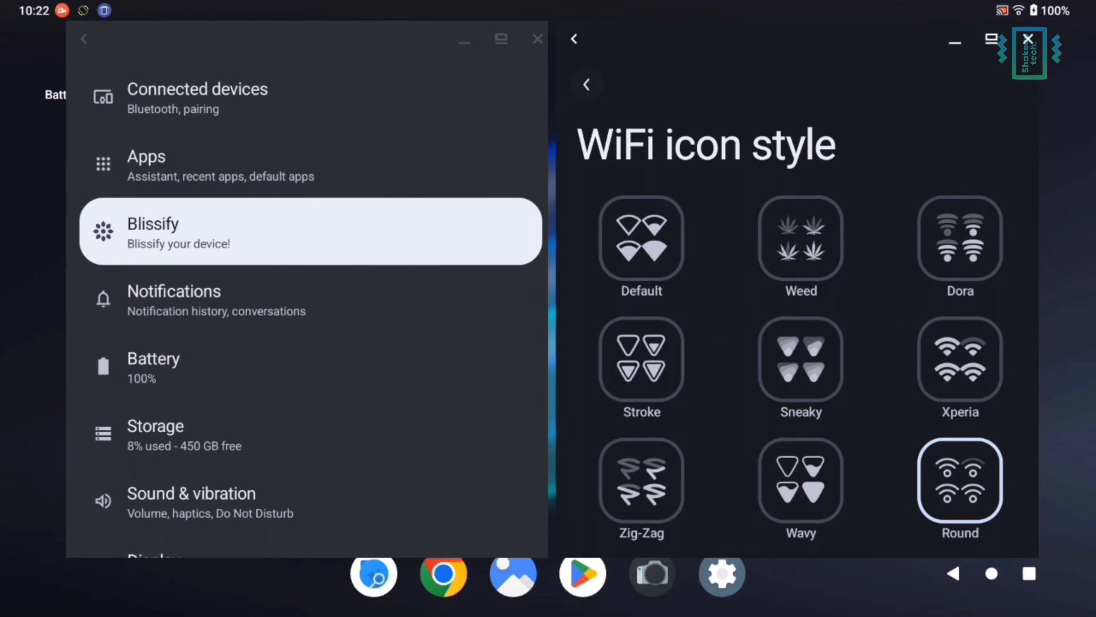
Review the icon shape options in Blissify's Themes settings and open the navigation bar style setting
click(594, 84)
scroll(797, 465, down, 1)
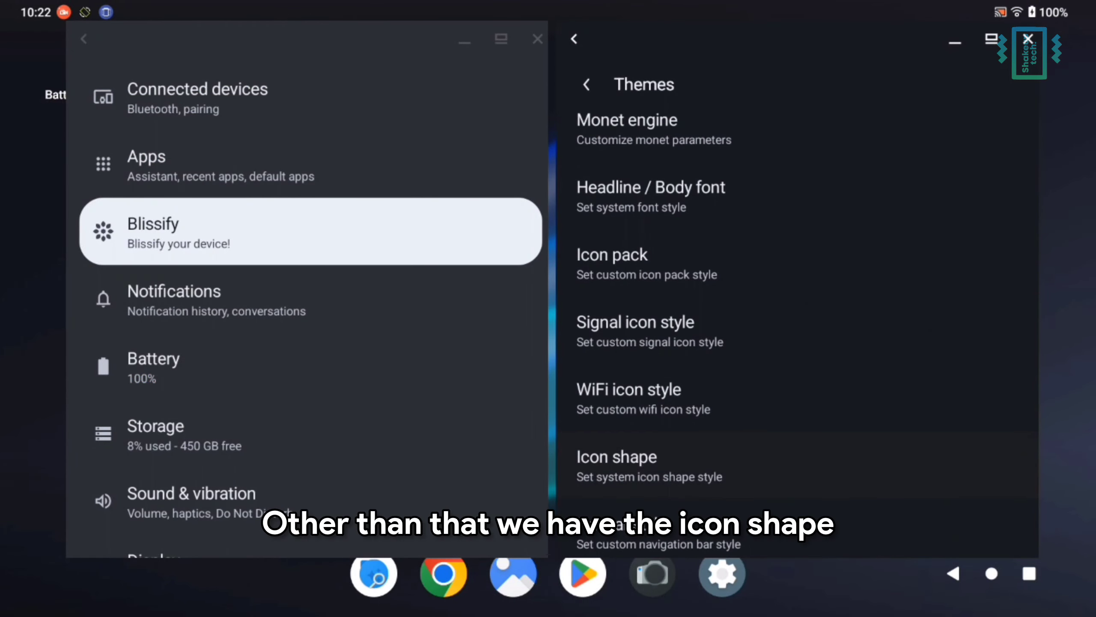
click(691, 465)
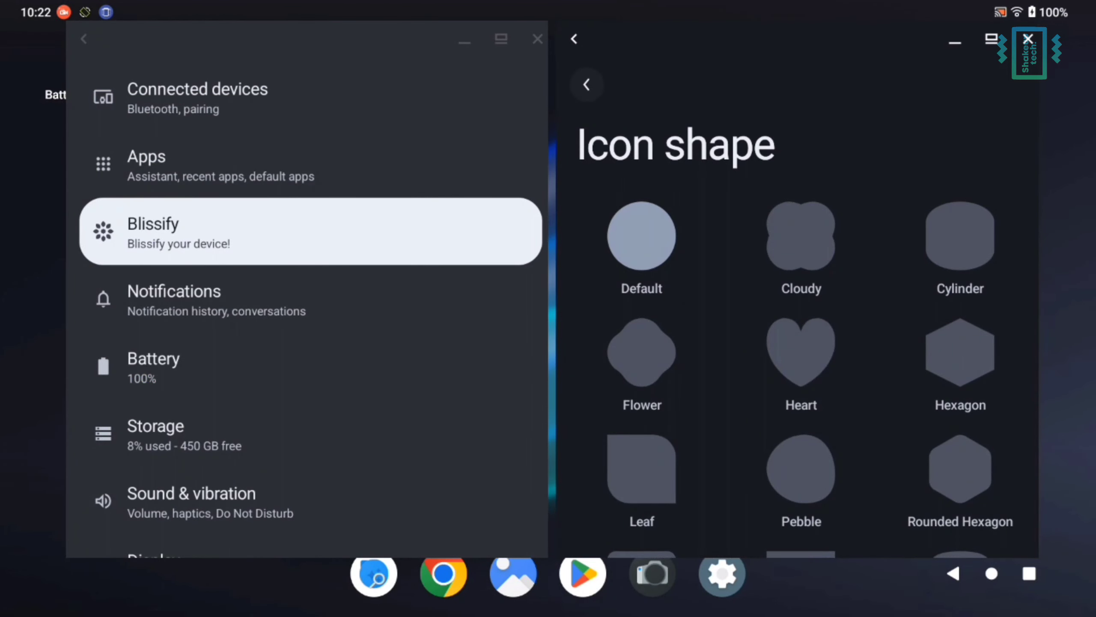
click(586, 85)
click(648, 529)
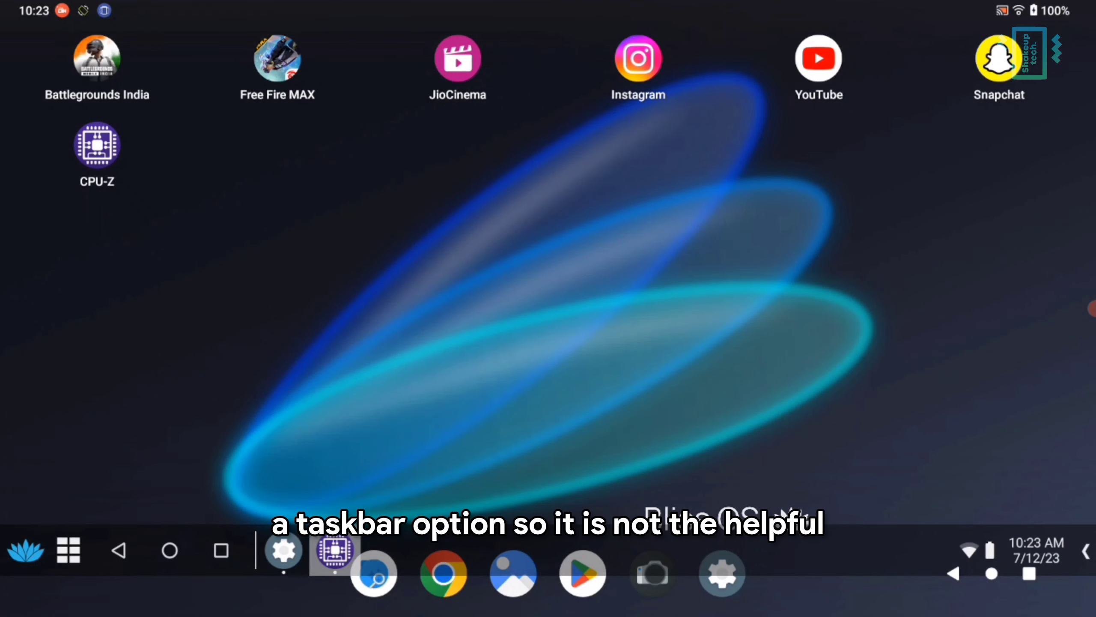
Bring up the running CPU-Z and Settings windows from the taskbar, and return to the home screen
click(335, 552)
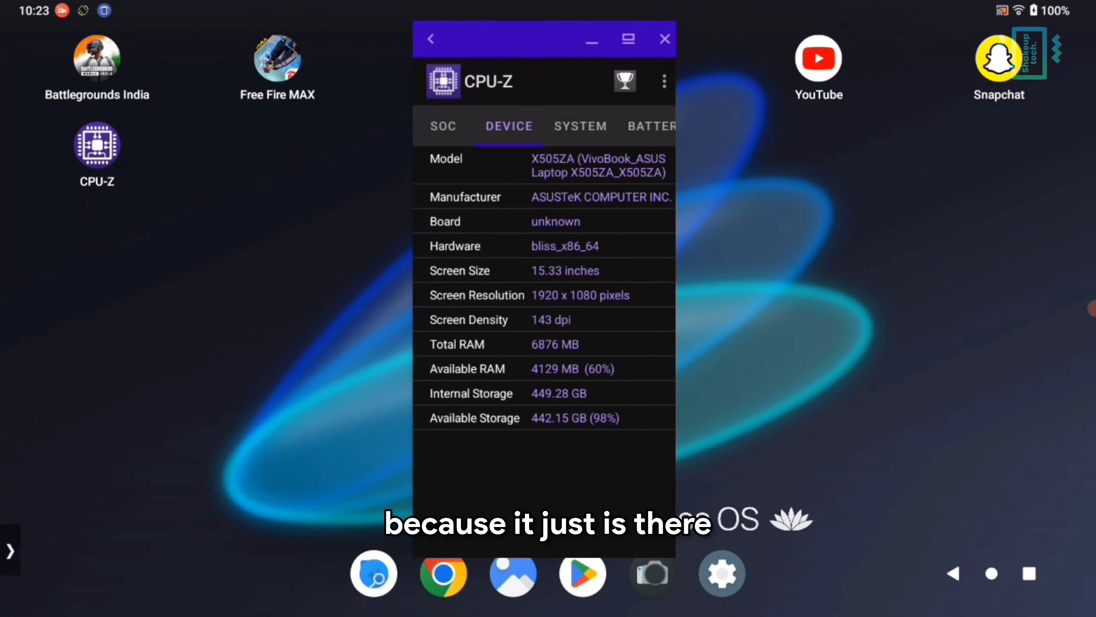
click(335, 550)
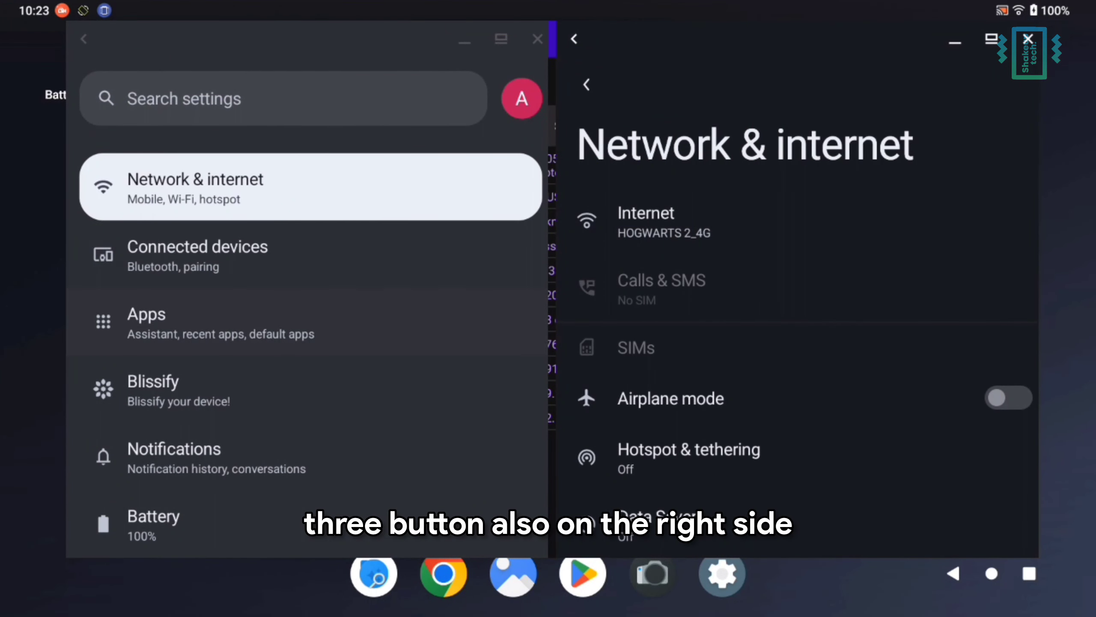
click(991, 573)
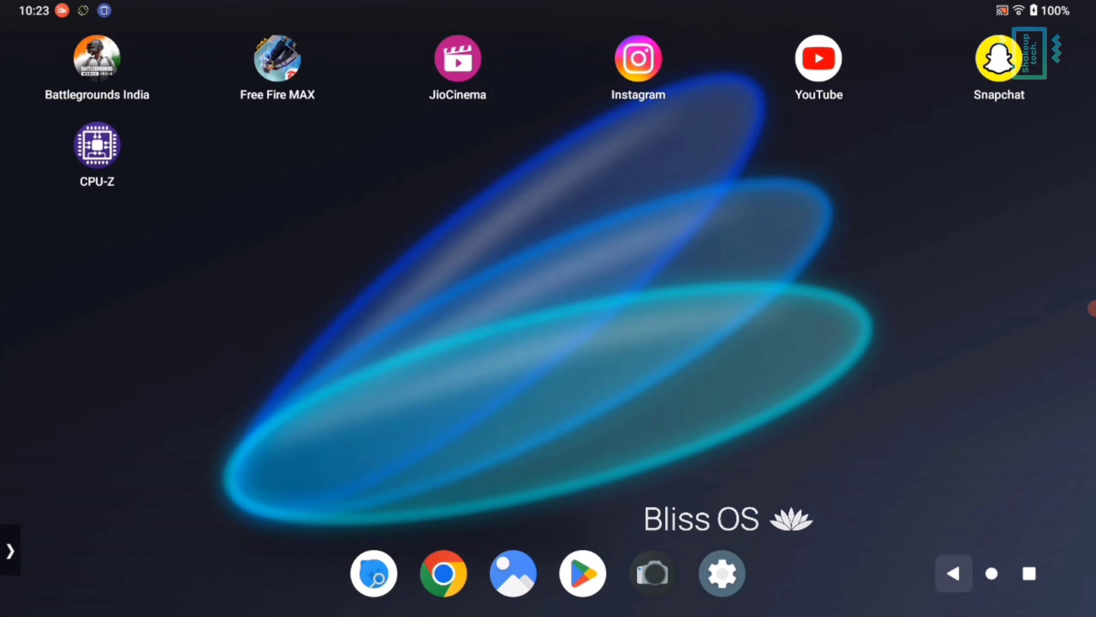
Expand the collapsed taskbar and browse the apps in its Windows-style launcher
click(10, 551)
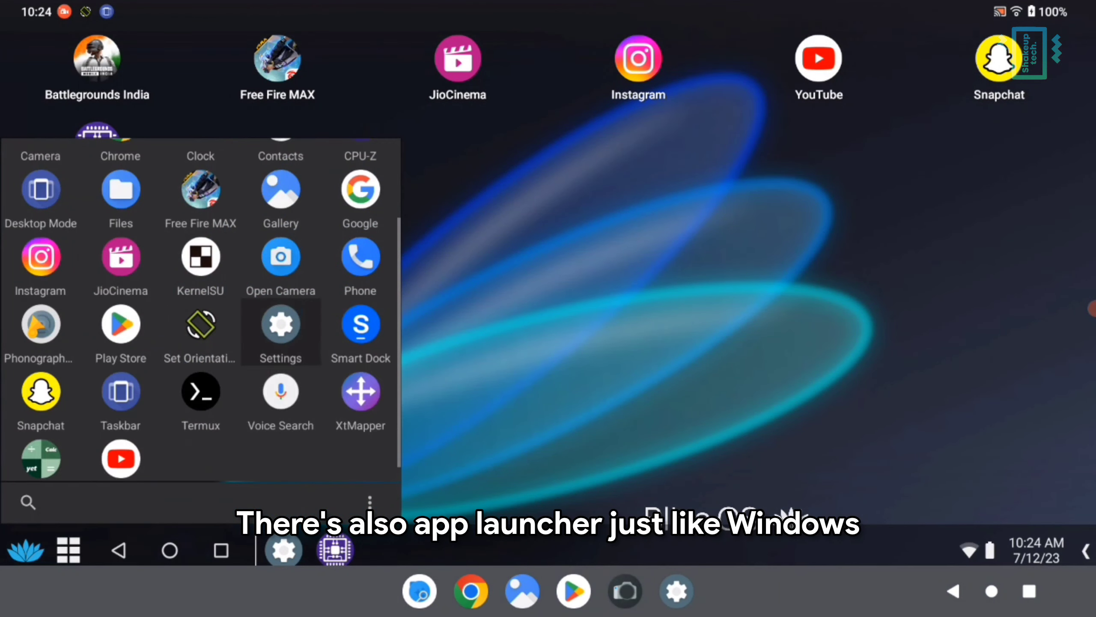
scroll(281, 331, down, 1)
scroll(281, 331, up, 3)
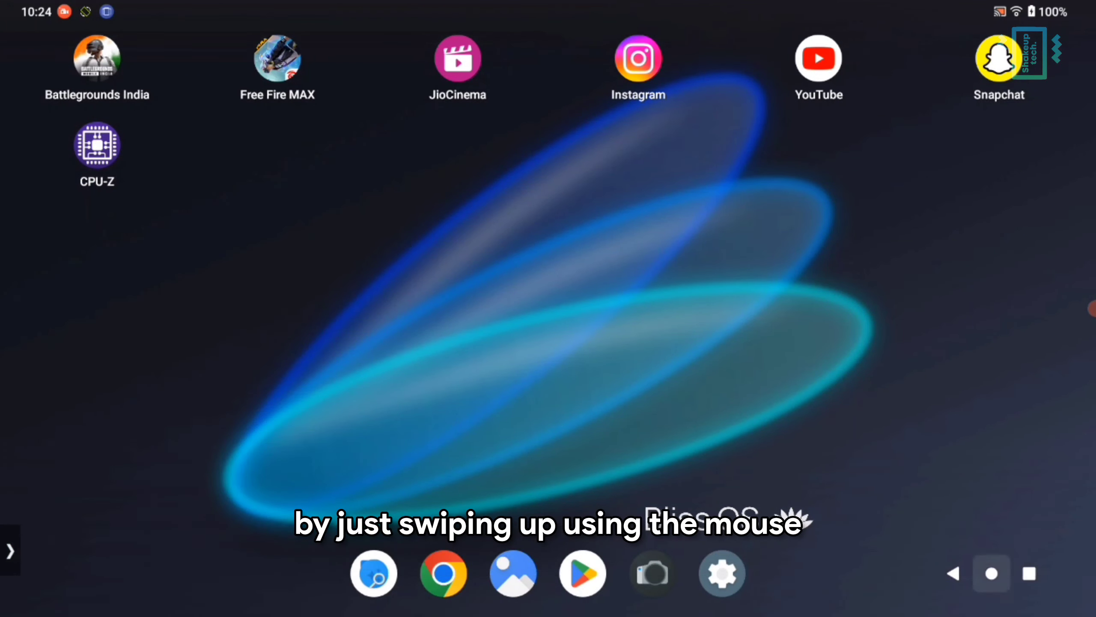
Browse the full-screen app drawer and return to the home screen
drag(548, 432, 548, 216)
scroll(548, 331, down, 1)
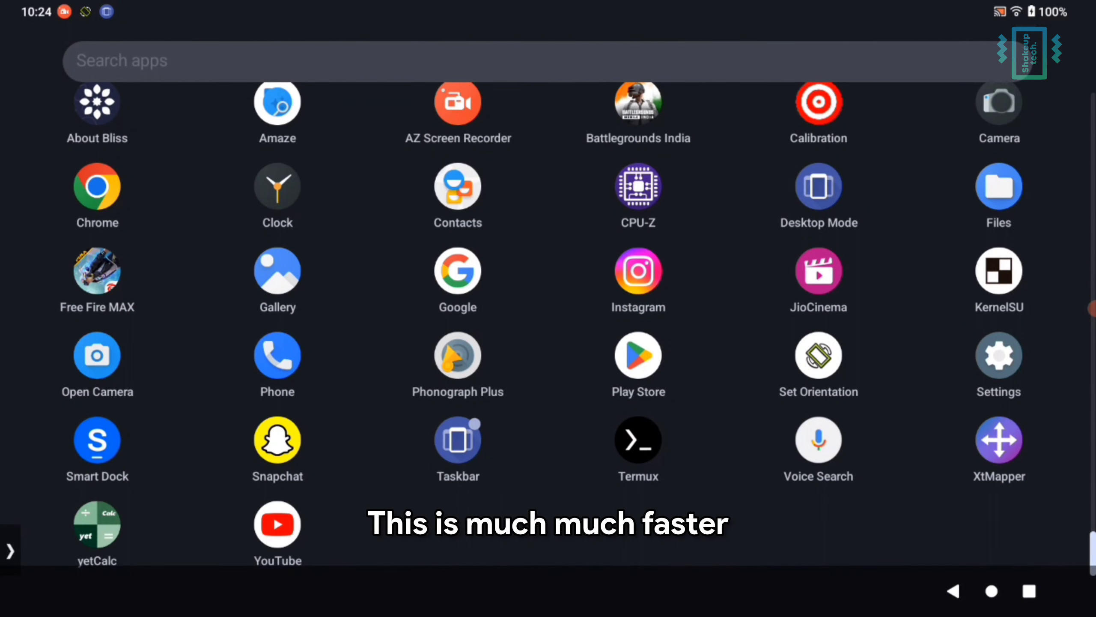
key(Escape)
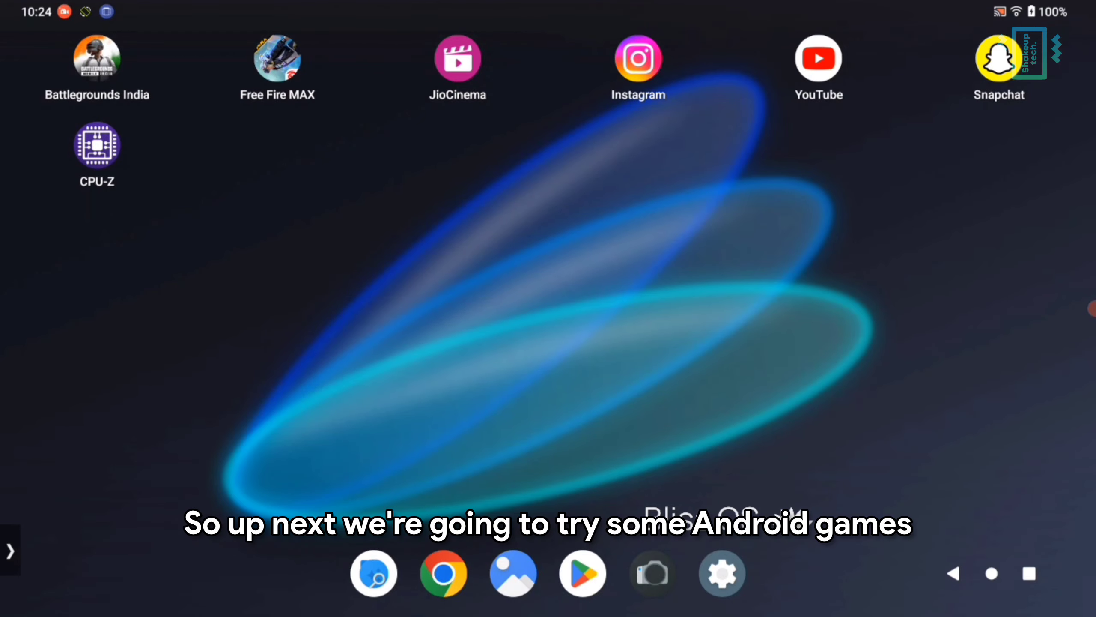
Try to start Battlegrounds India, dismiss its notice, and leave the game for the app drawer
drag(548, 4, 548, 346)
drag(548, 475, 548, 172)
key(Escape)
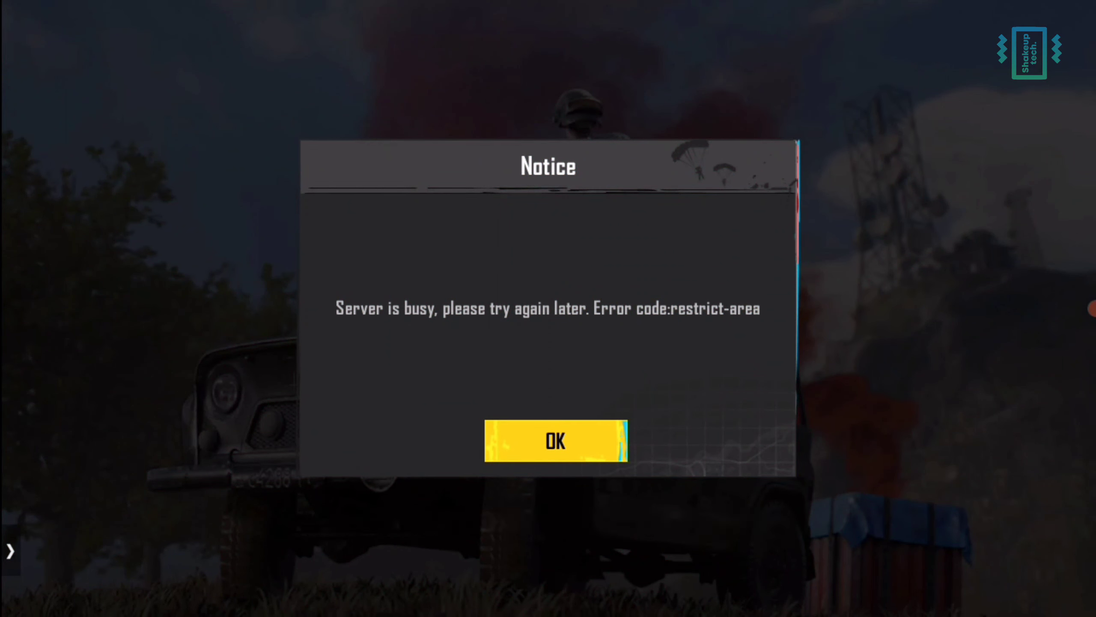
click(591, 440)
drag(548, 614, 548, 540)
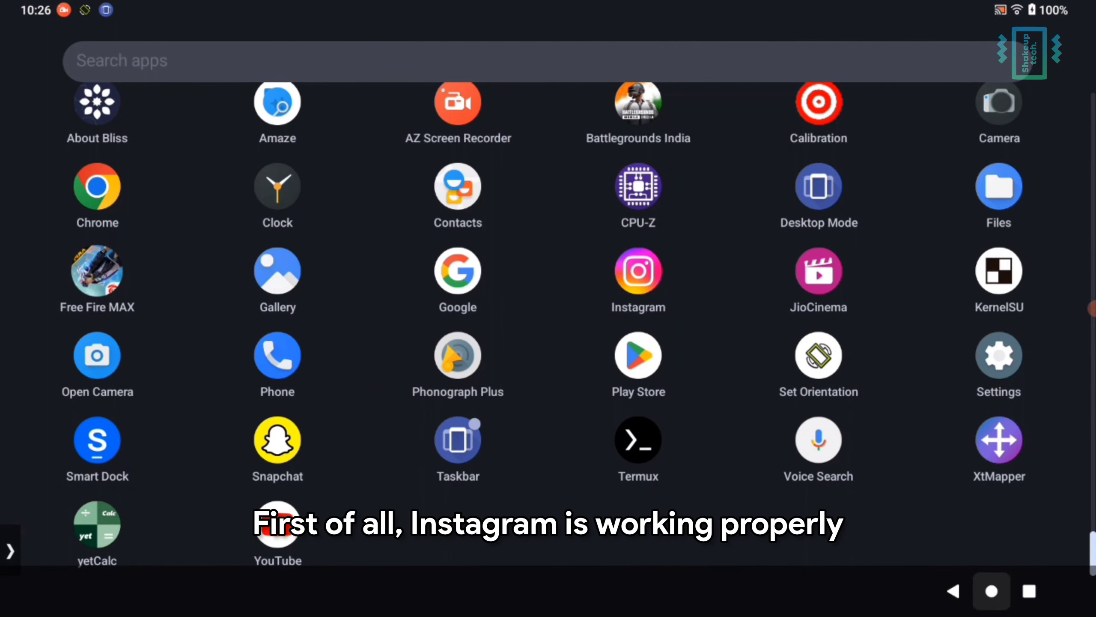
Open Instagram in a floating window and browse the posts in its home feed
scroll(638, 280, up, 1)
click(638, 290)
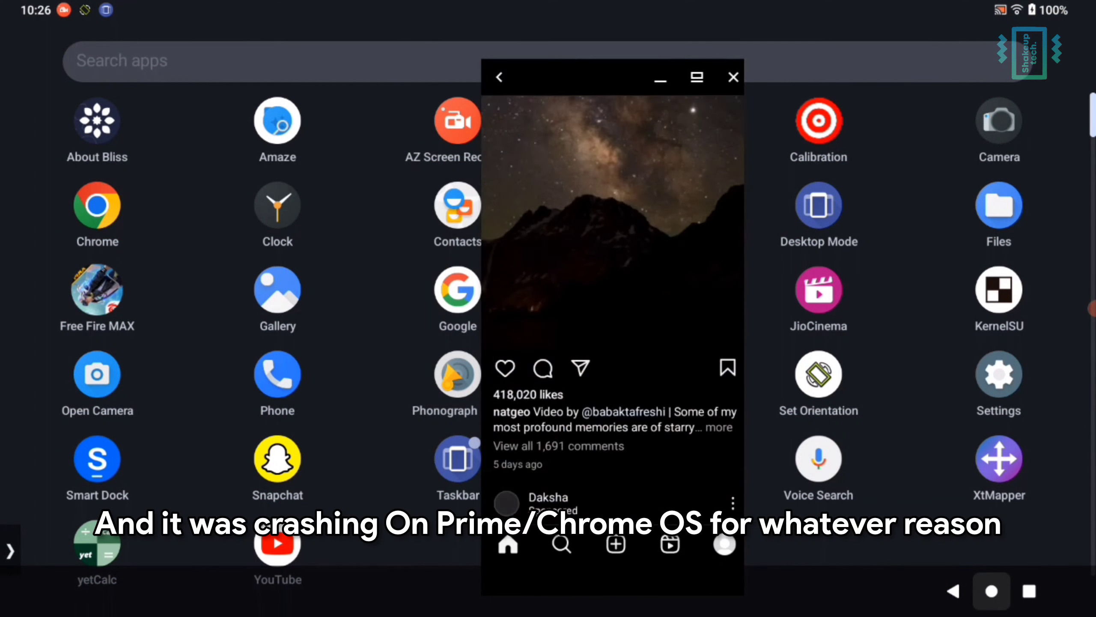
scroll(612, 302, down, 3)
scroll(612, 302, down, 4)
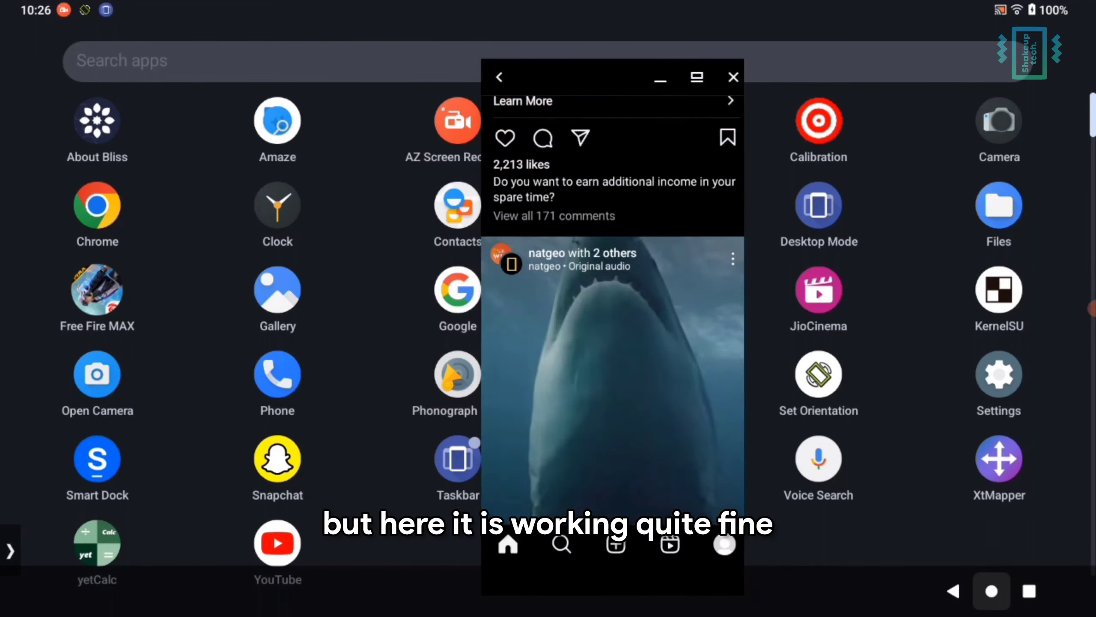
scroll(613, 302, down, 10)
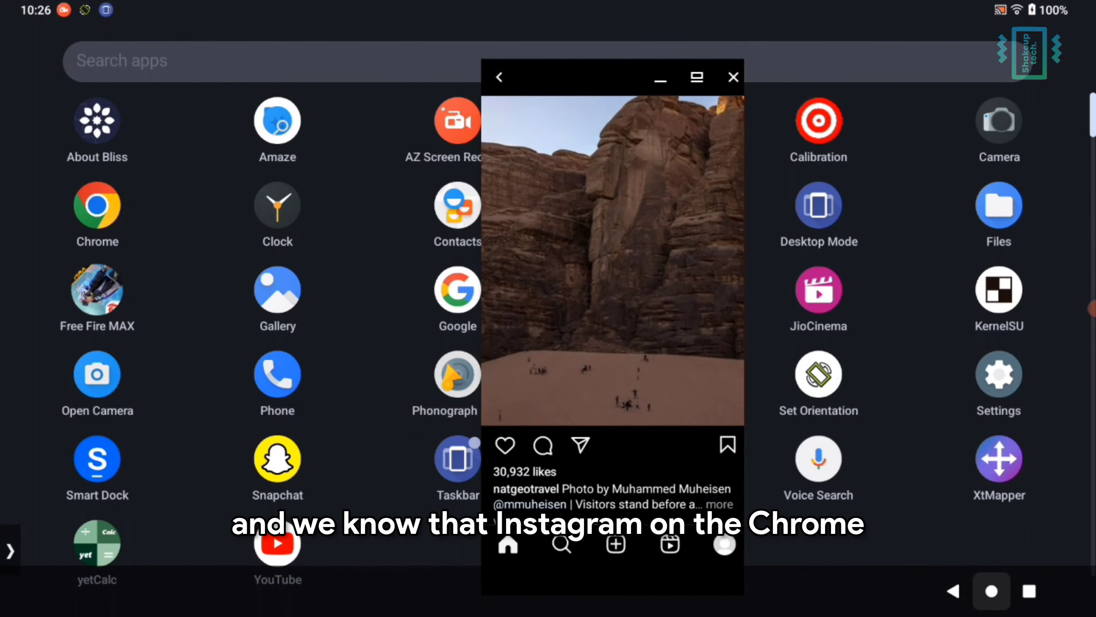
Switch Instagram to Reels and browse through several videos
click(670, 544)
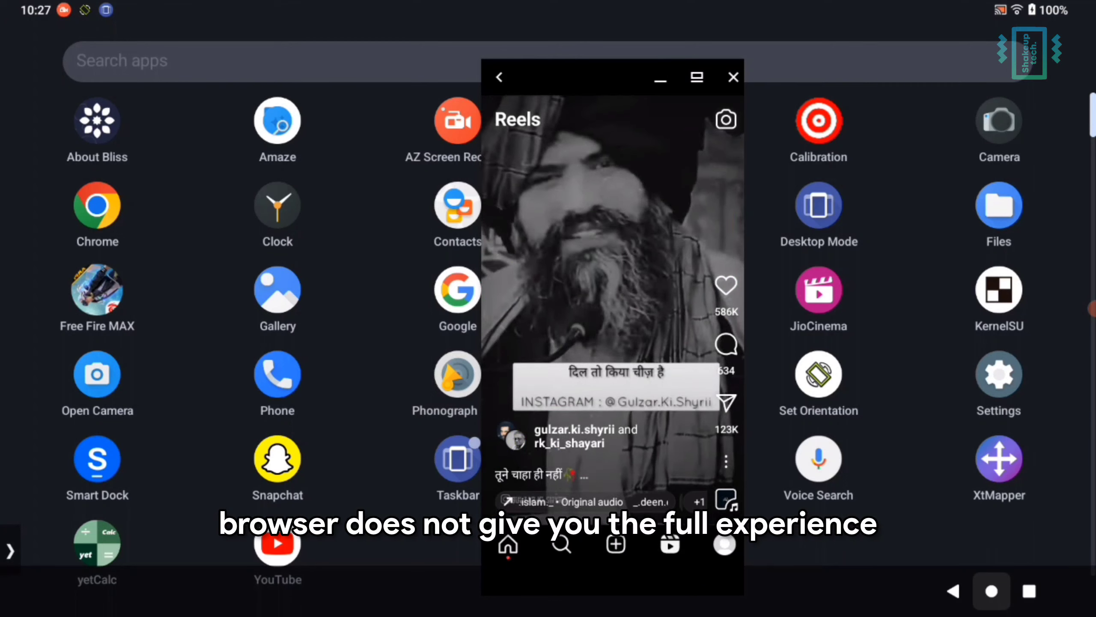
scroll(613, 303, down, 3)
scroll(613, 302, down, 10)
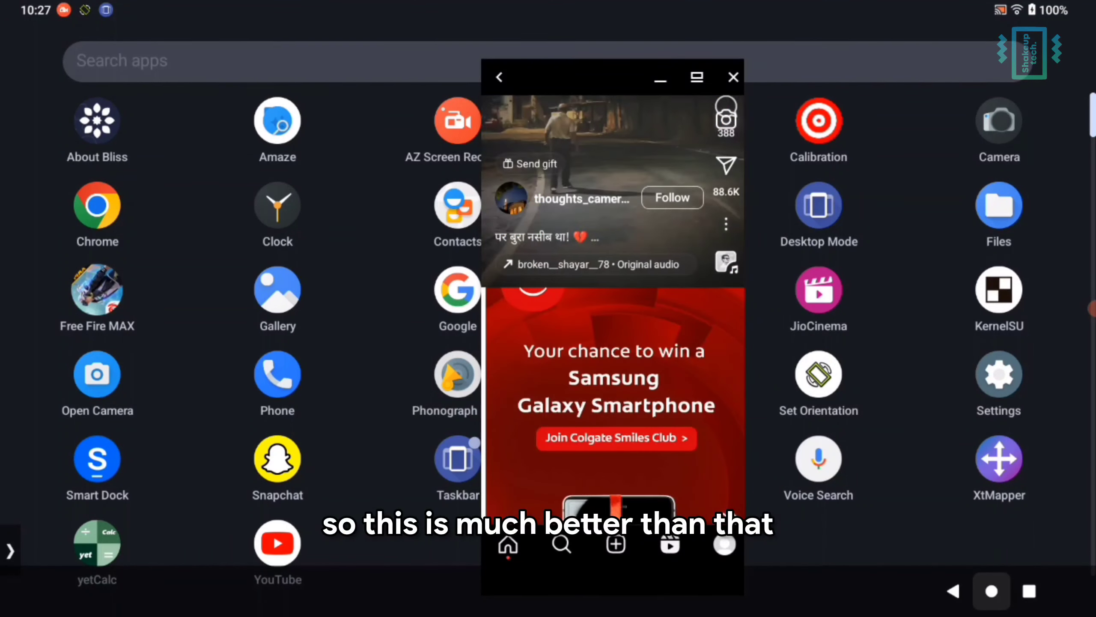
scroll(613, 302, down, 10)
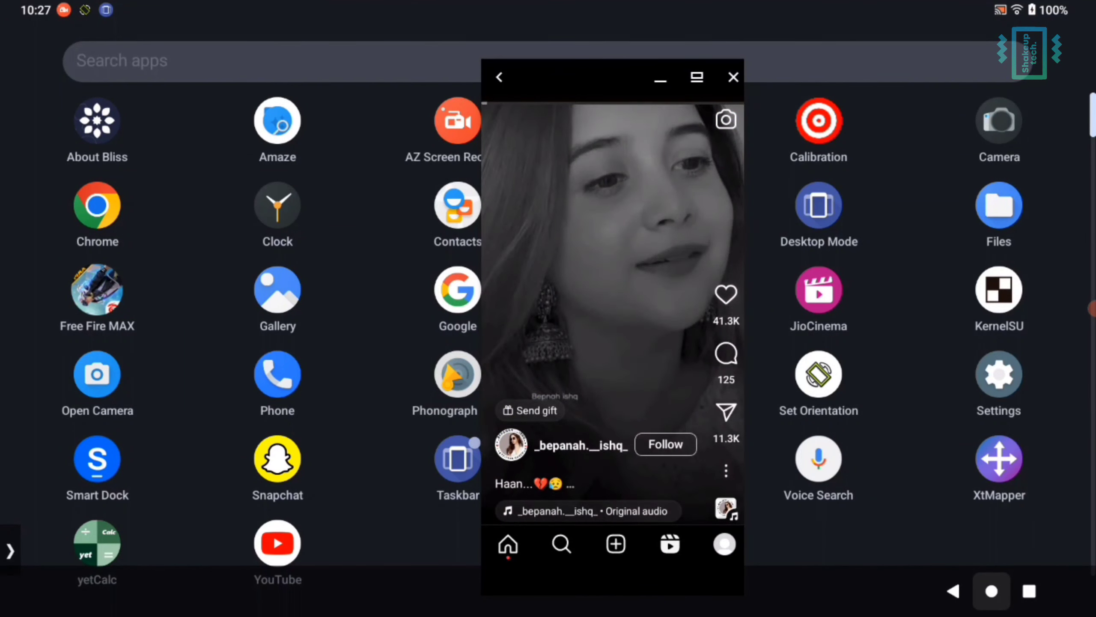
scroll(613, 302, down, 3)
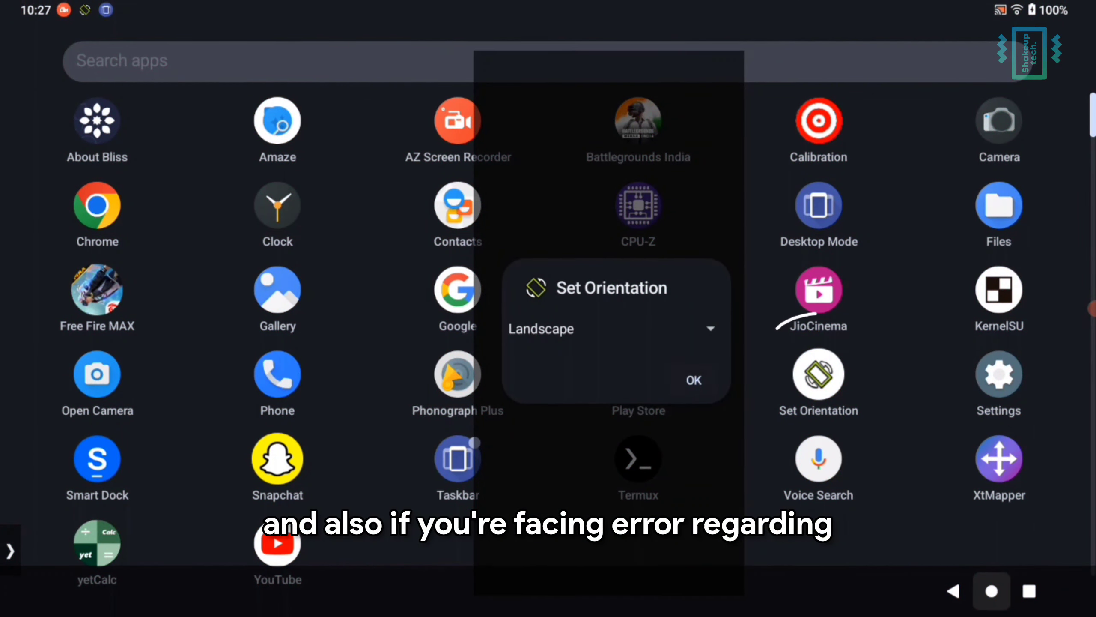
Set the screen orientation to Landscape in the Set Orientation app and confirm it
click(711, 329)
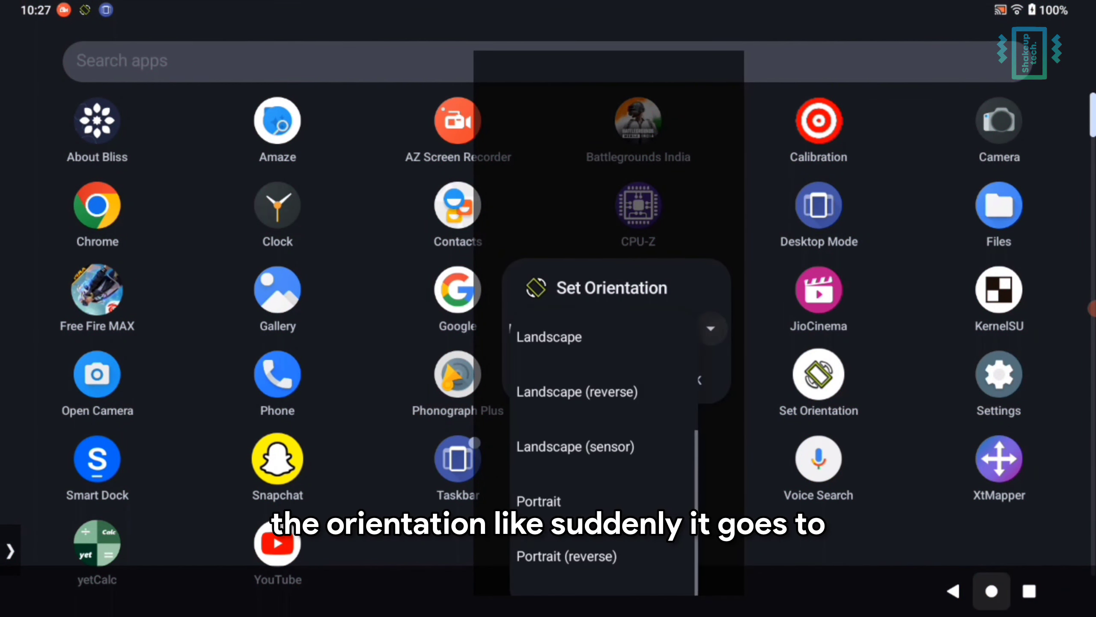
click(604, 337)
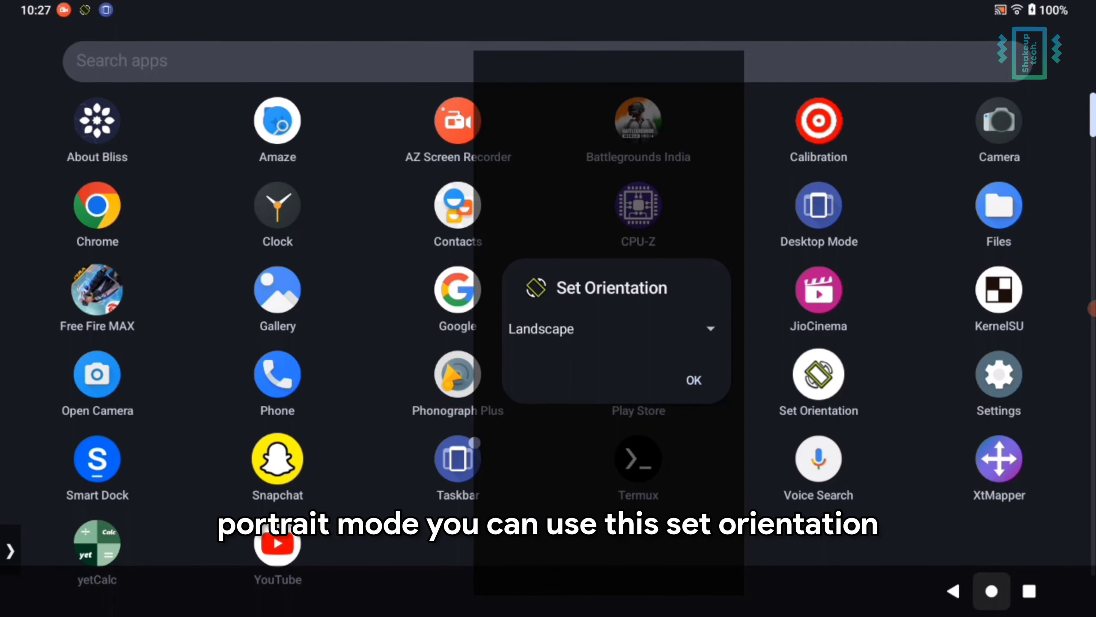
click(694, 380)
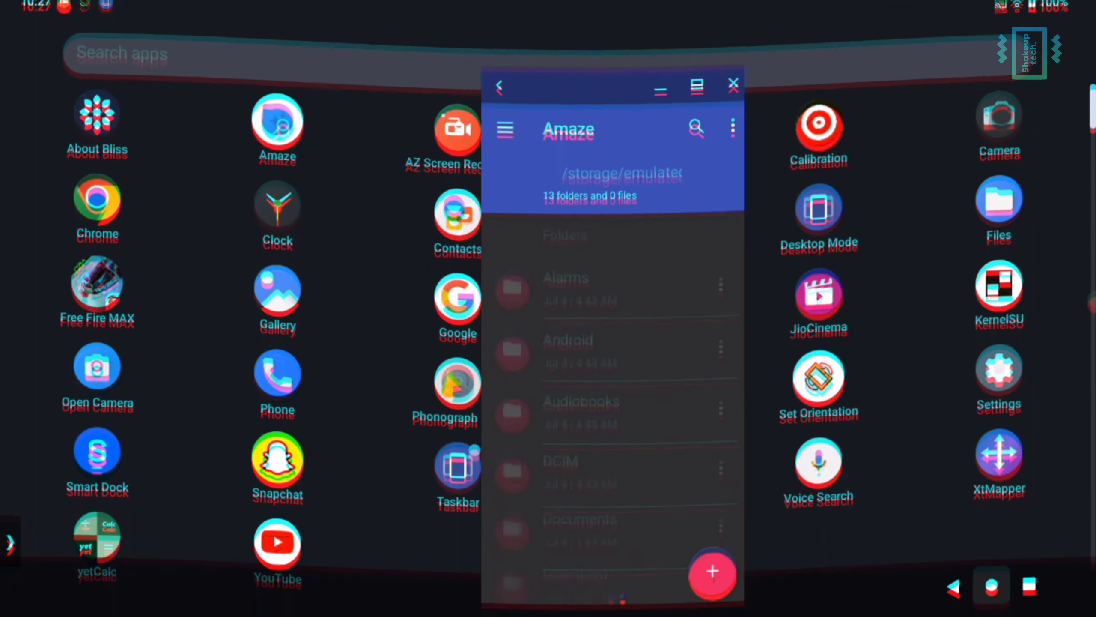
Examine the Amaze file manager's internal storage folders and its navigation drawer, and close its window
scroll(612, 389, down, 5)
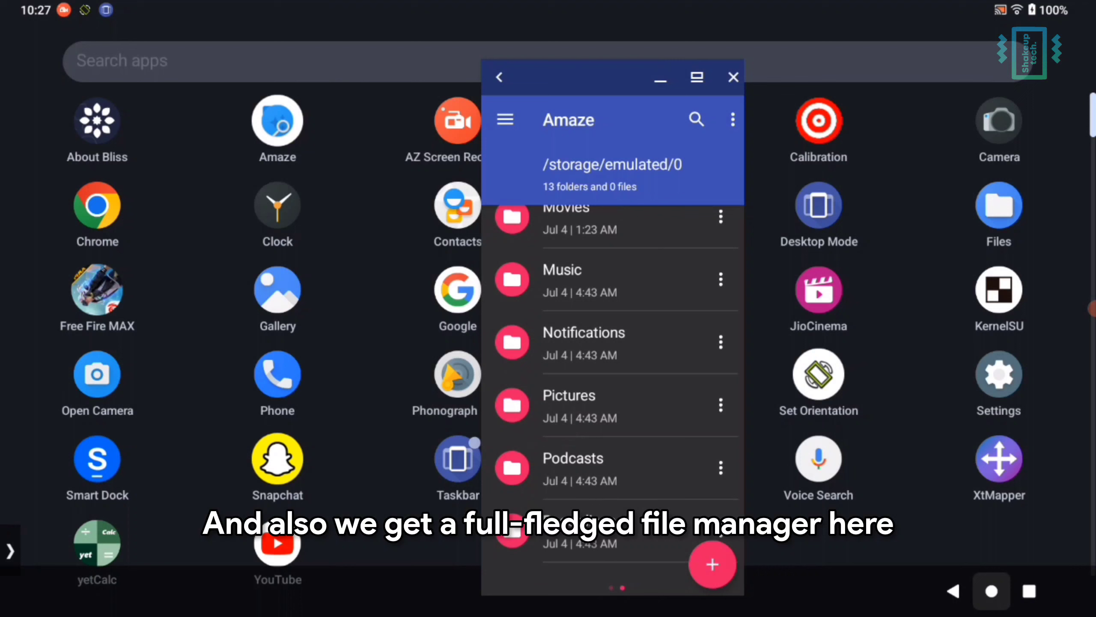
scroll(613, 389, up, 5)
click(505, 119)
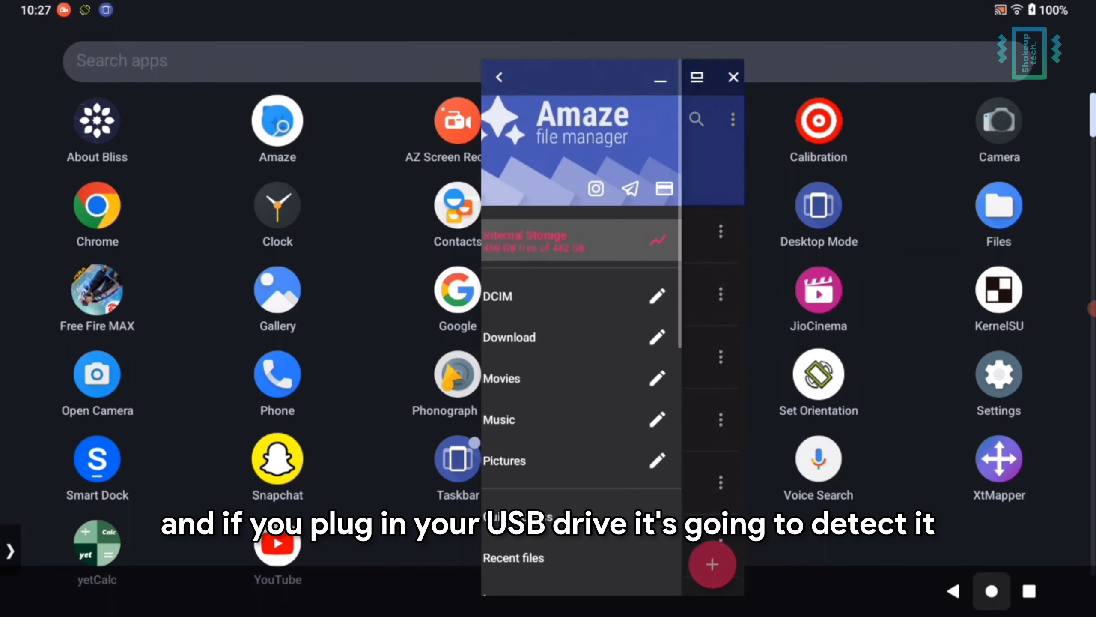
scroll(610, 419, down, 5)
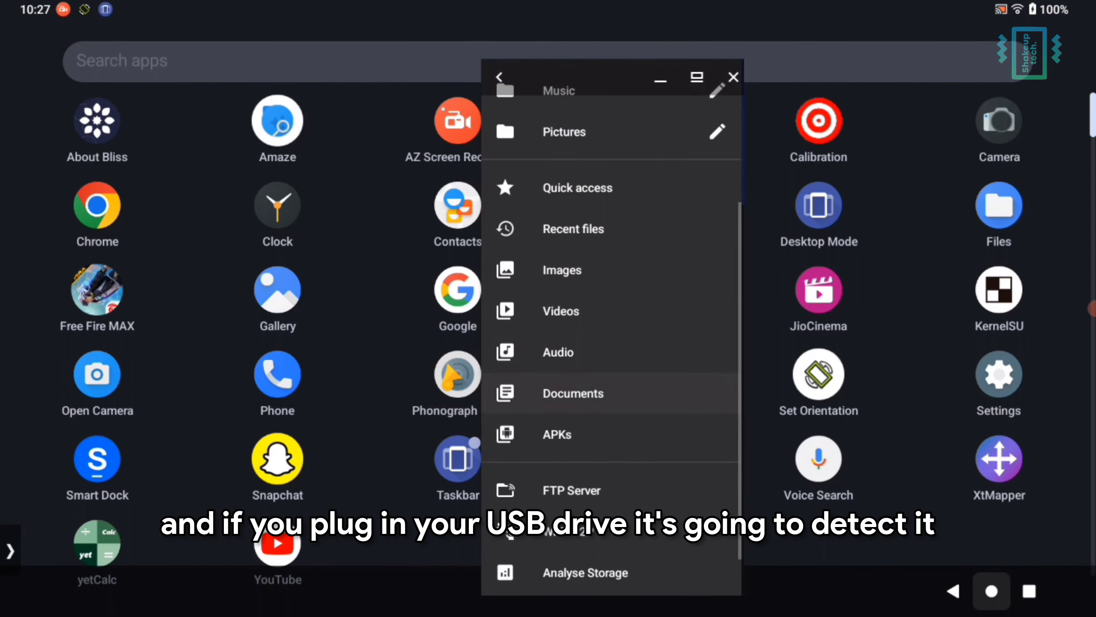
scroll(611, 419, up, 5)
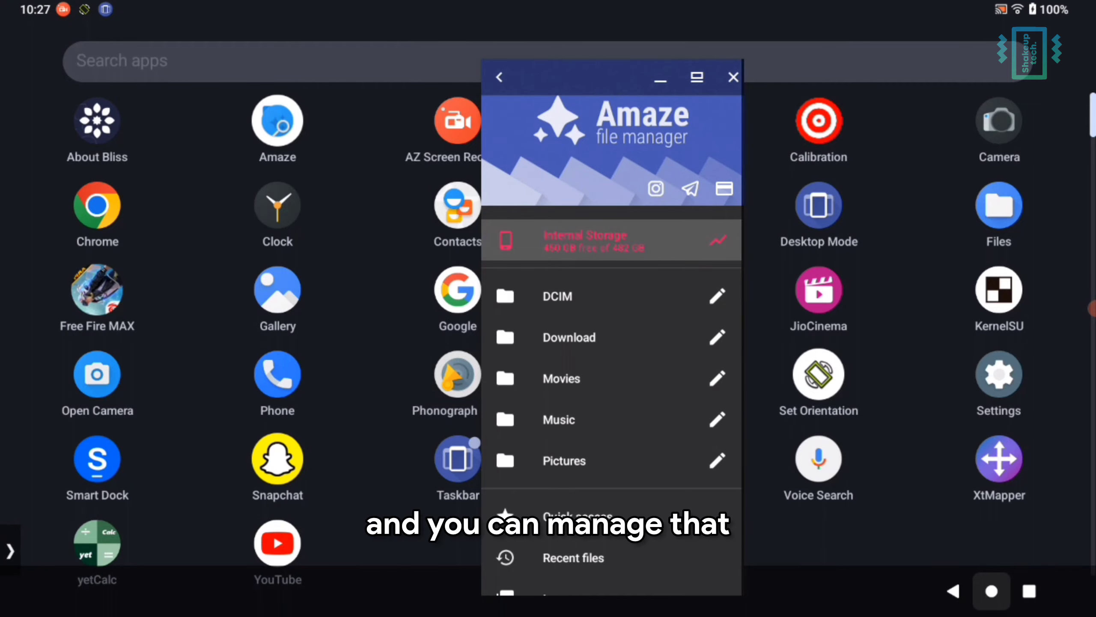
click(733, 78)
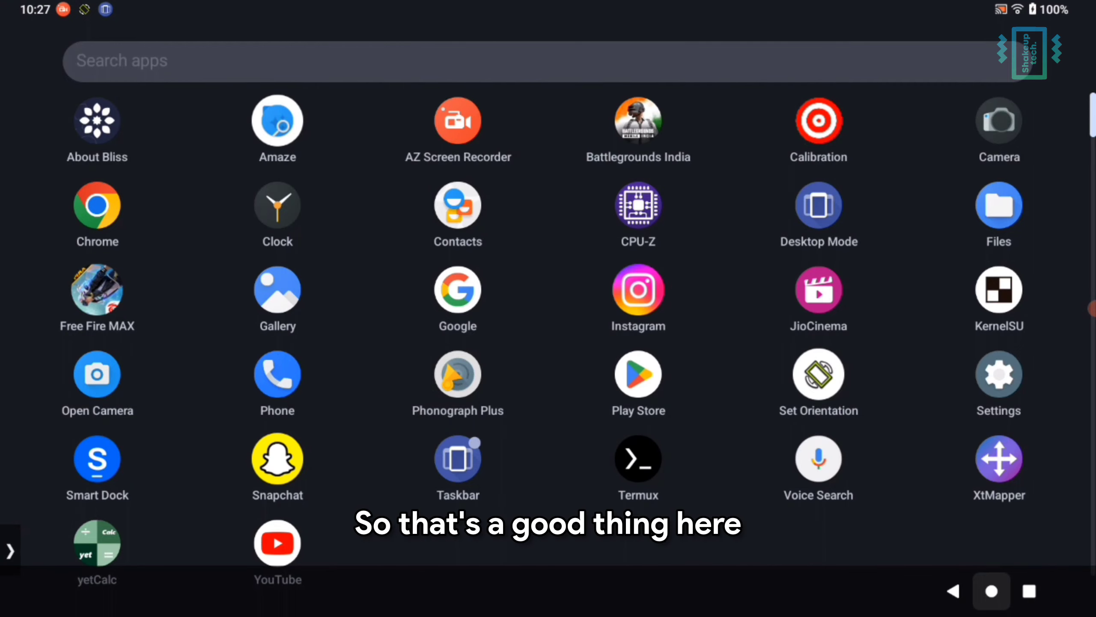
Open JioCinema from the home screen, dismiss the update offer, and browse the For You page
click(991, 590)
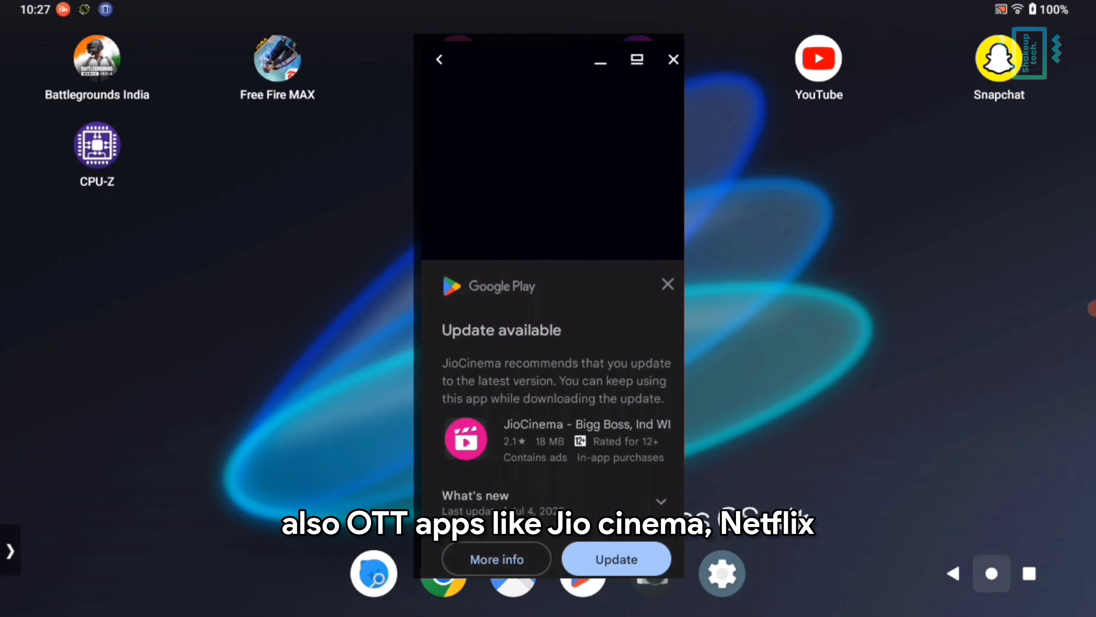
click(668, 285)
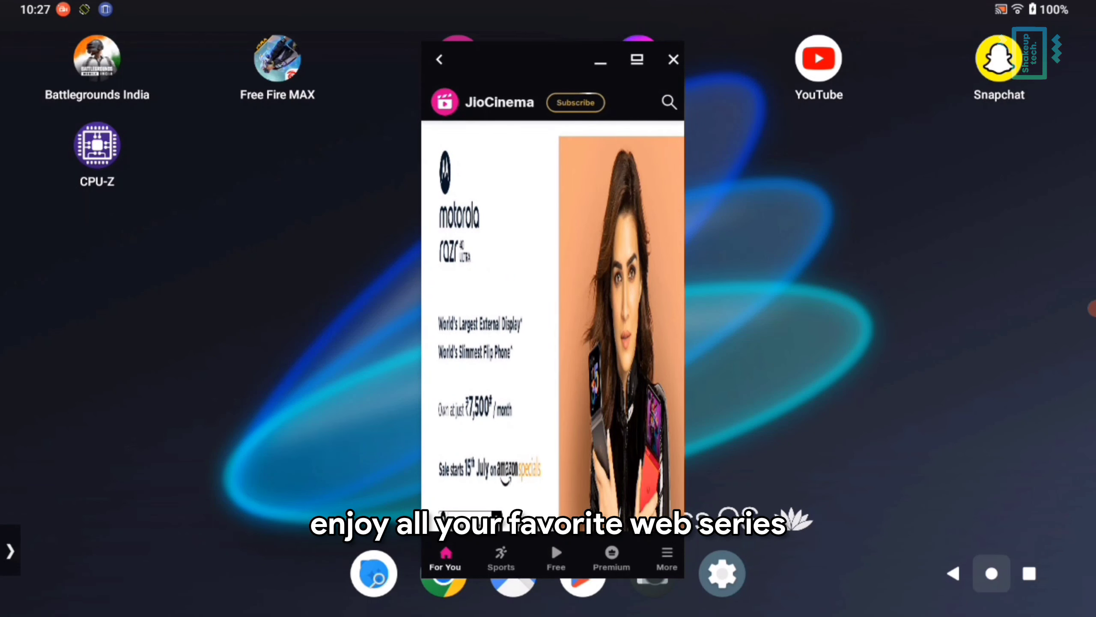
scroll(552, 302, down, 15)
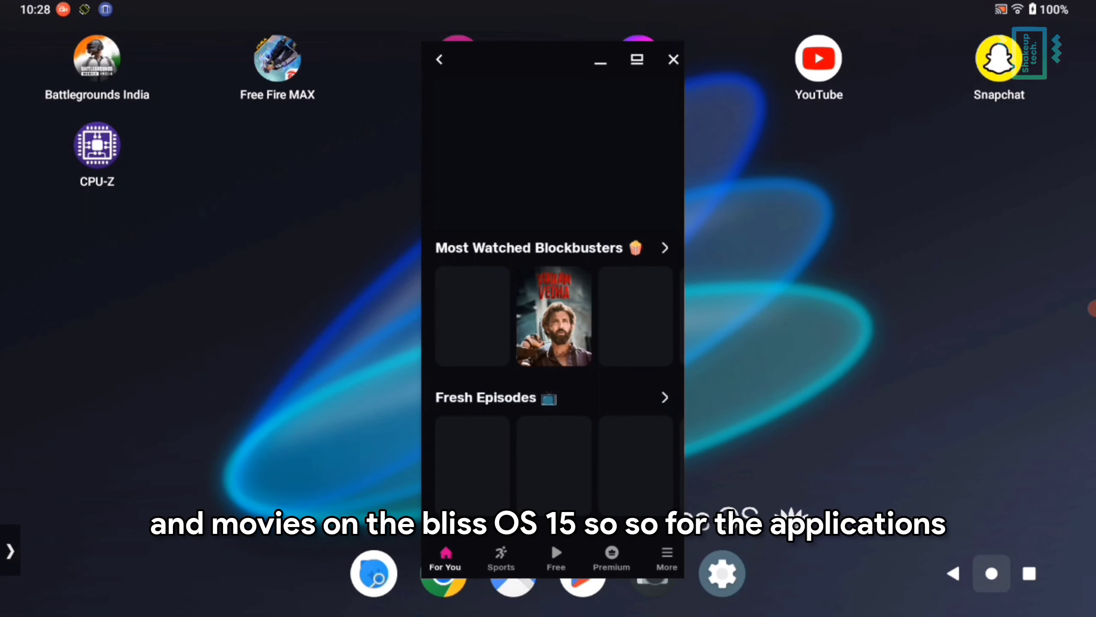
scroll(552, 302, down, 5)
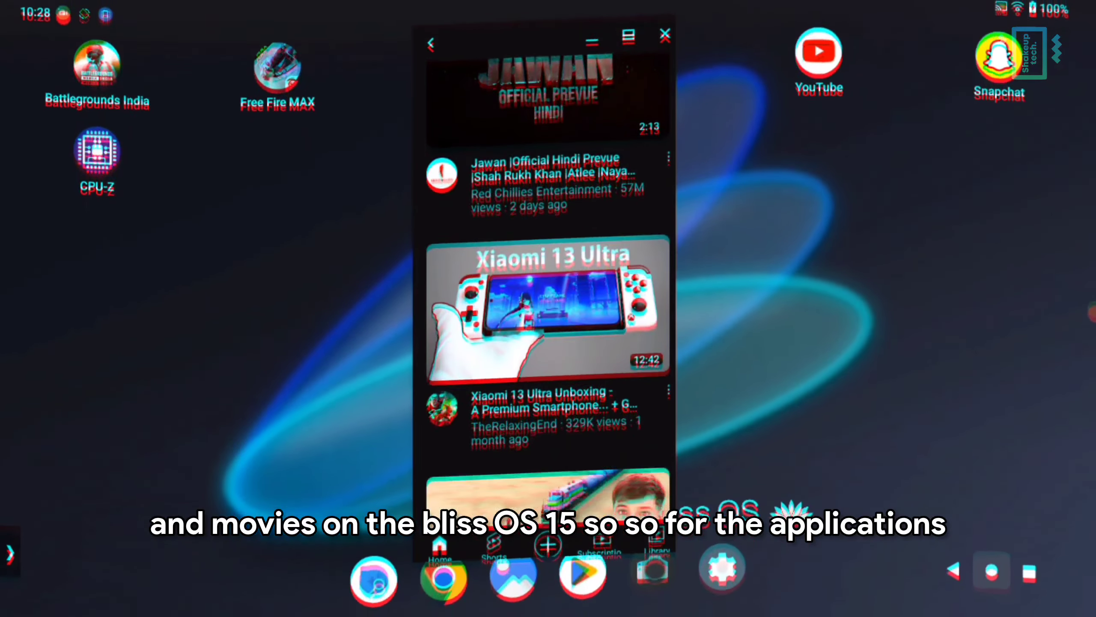
Browse the video recommendations on YouTube's home feed
scroll(544, 280, down, 15)
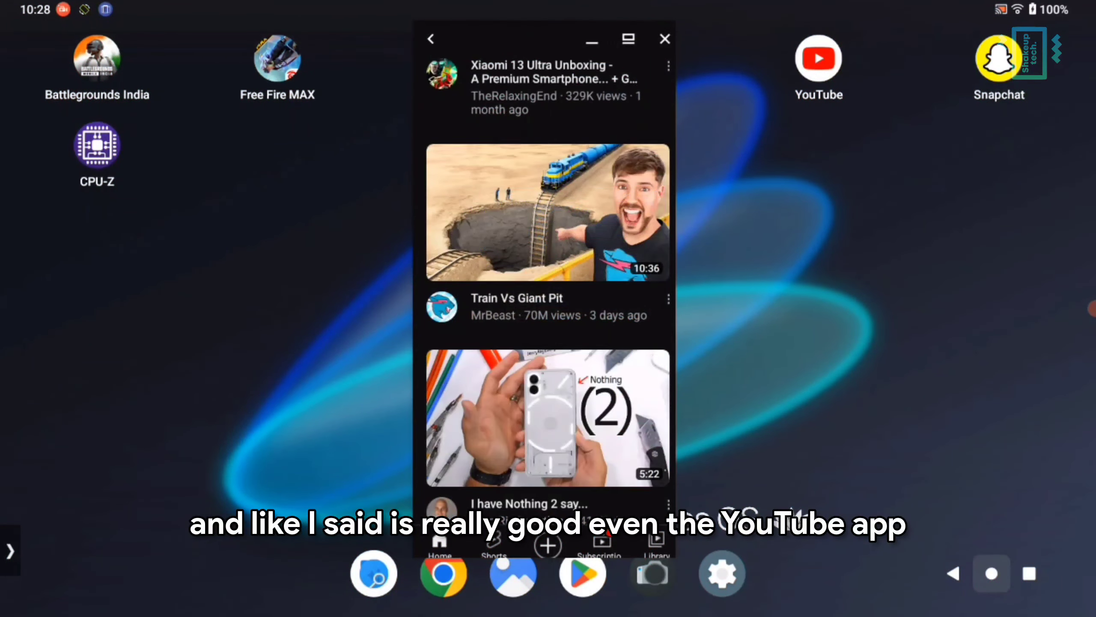
scroll(544, 281, up, 15)
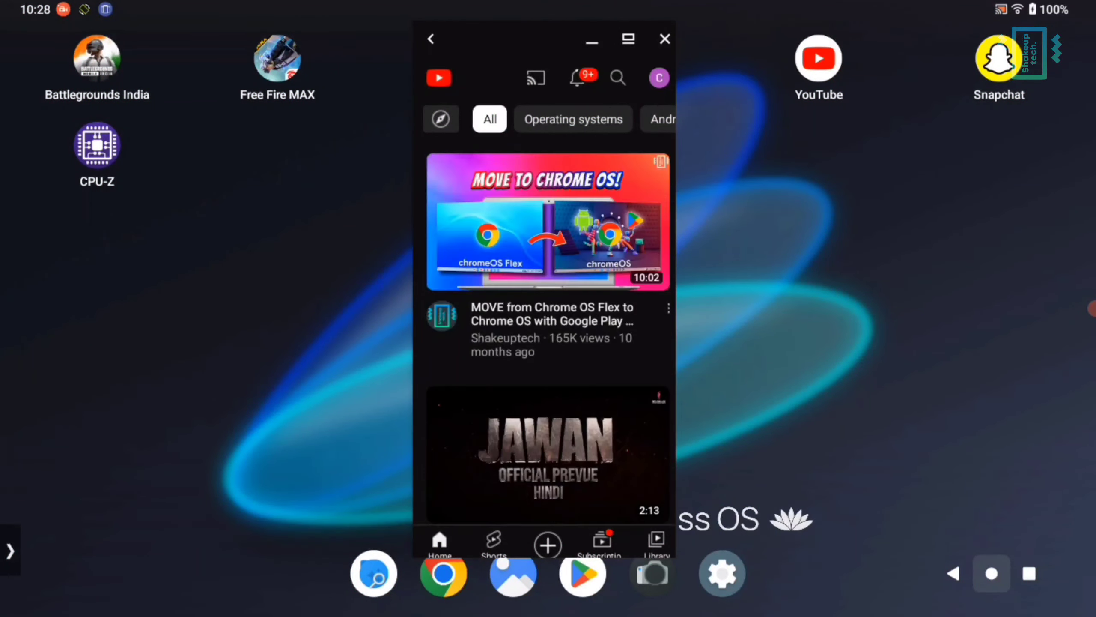
scroll(544, 280, down, 15)
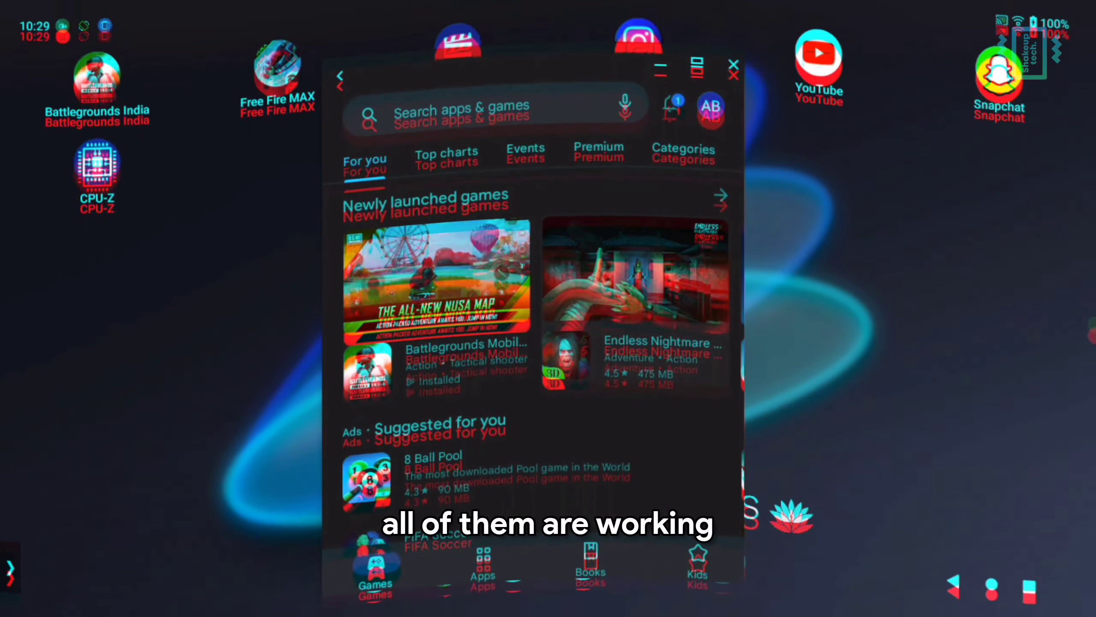
Browse the game recommendations in the Google Play Store's For you section and open Top charts
scroll(534, 367, down, 10)
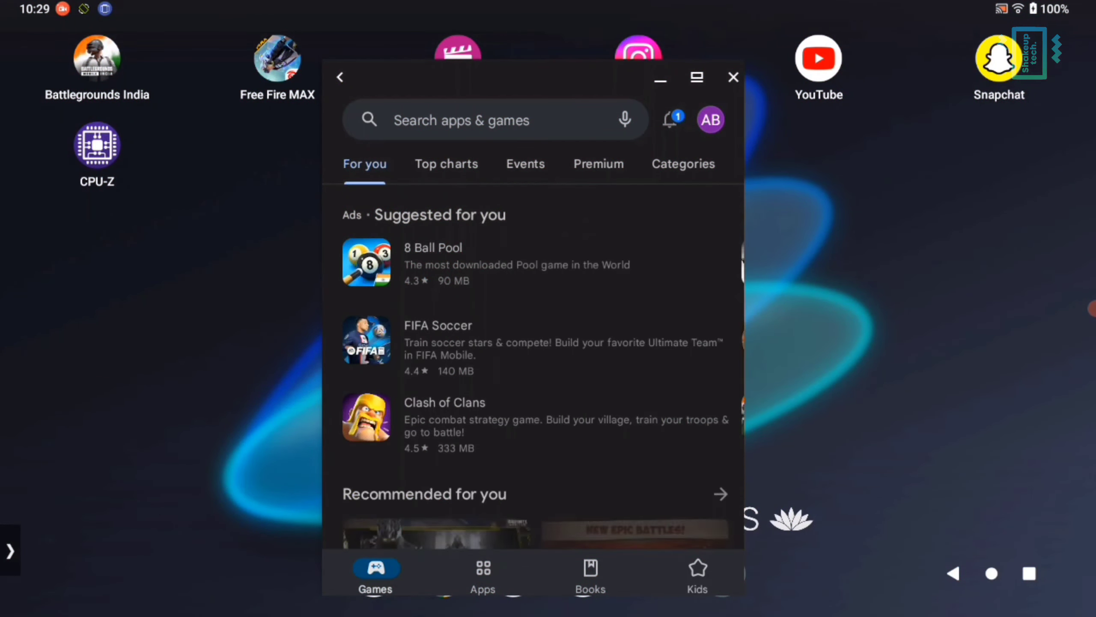
scroll(534, 367, up, 5)
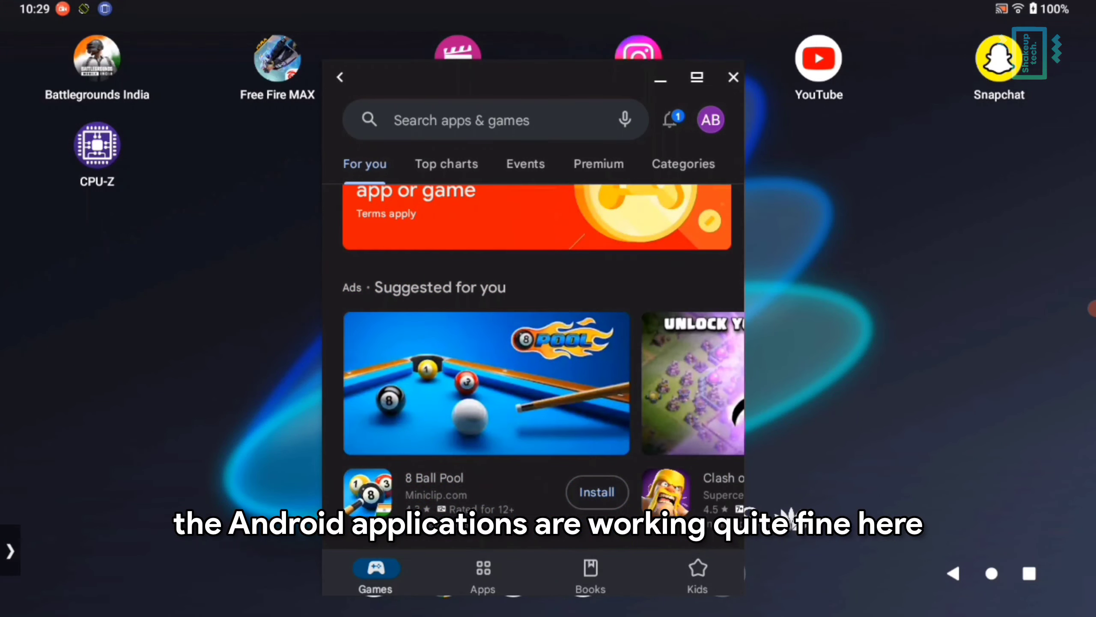
scroll(533, 367, up, 6)
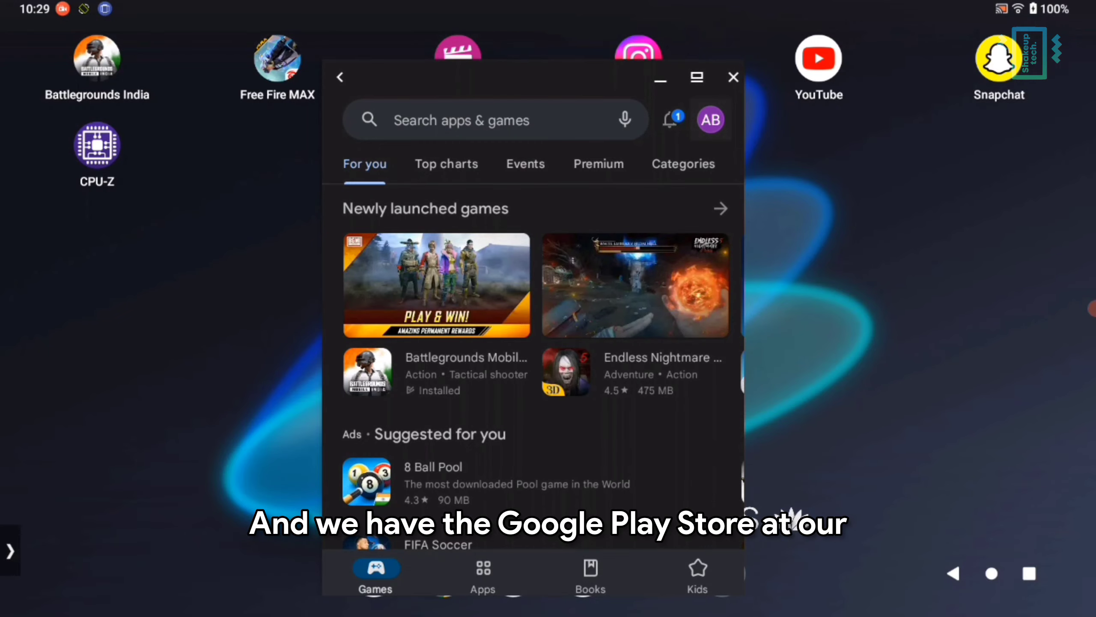
click(446, 164)
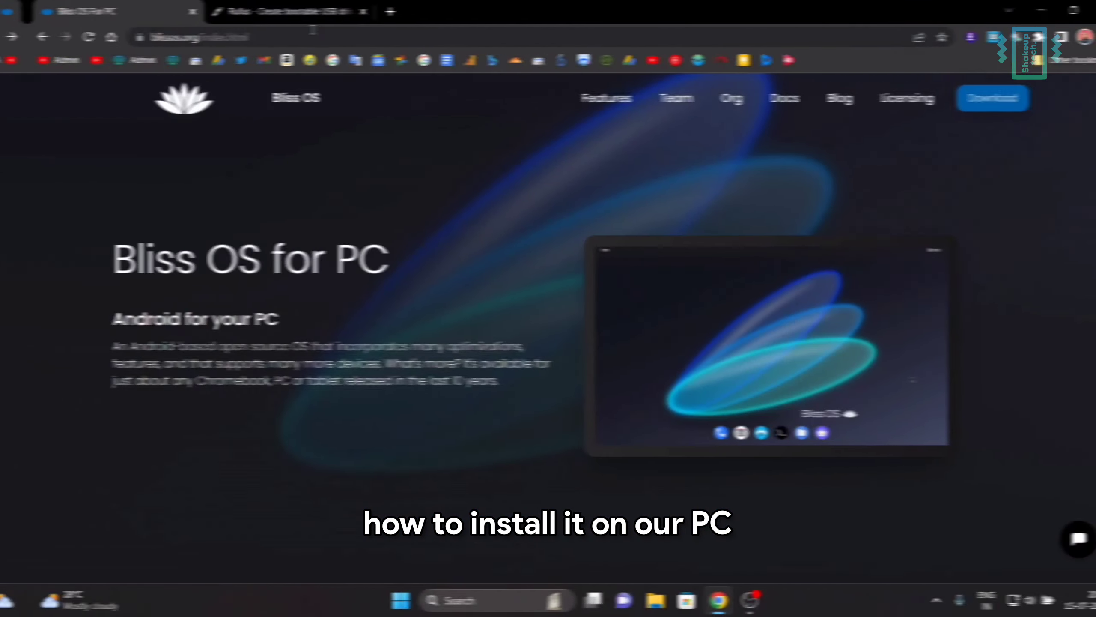
Get Bliss-v15.8.6-x86_64-OFFICIAL-gapps-20230703.iso through the Bliss OS 15 GApps SourceForge link on the Bliss OS site, and close the New Download dialog
click(286, 29)
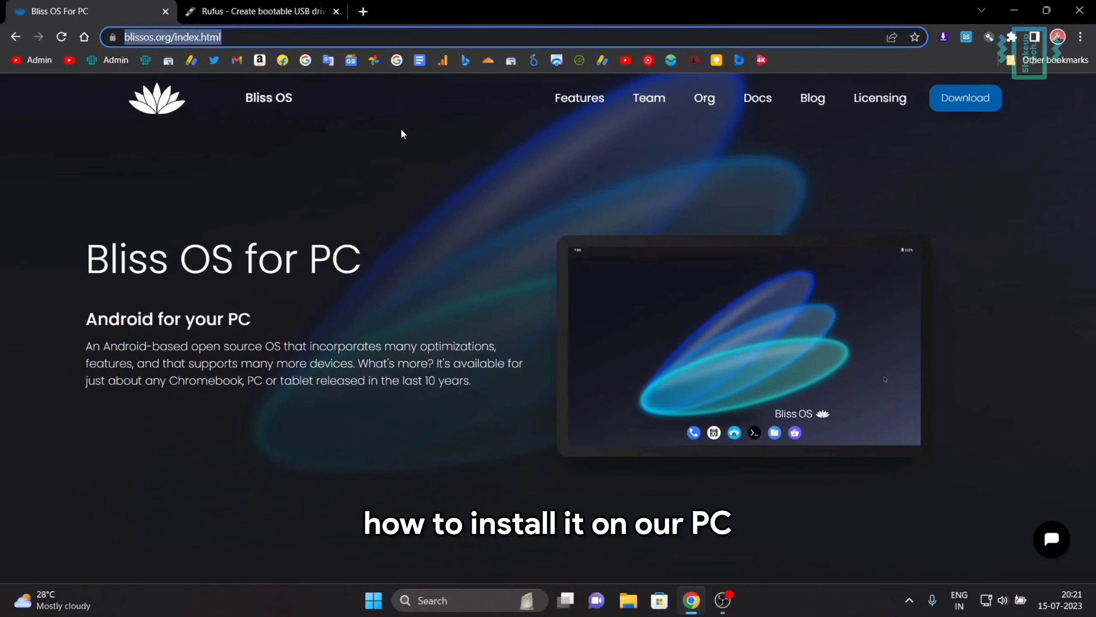
click(437, 206)
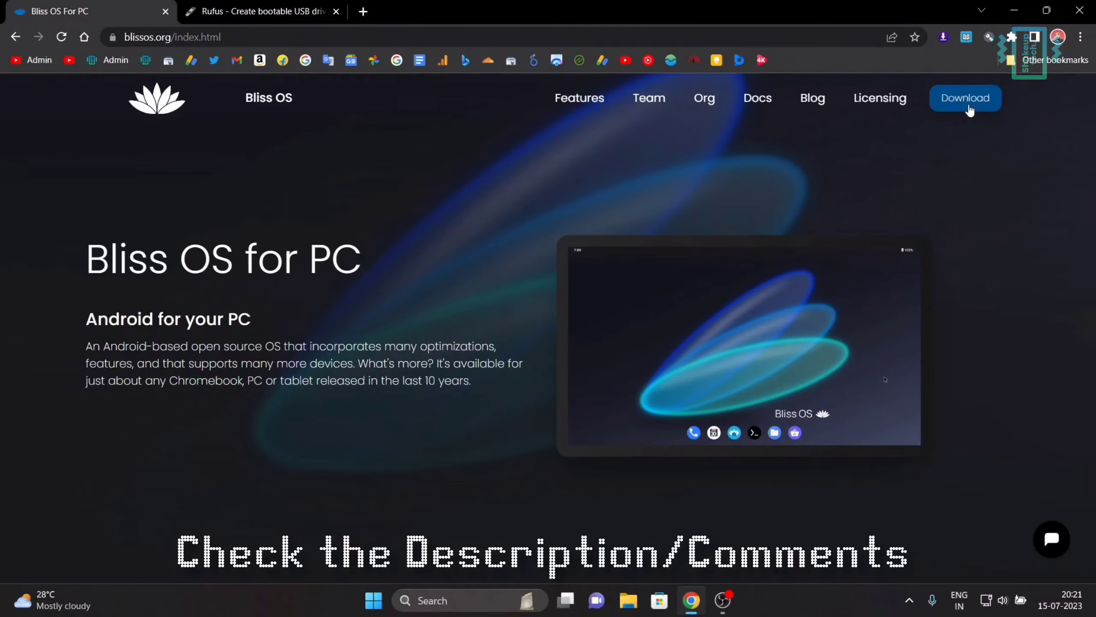
click(968, 109)
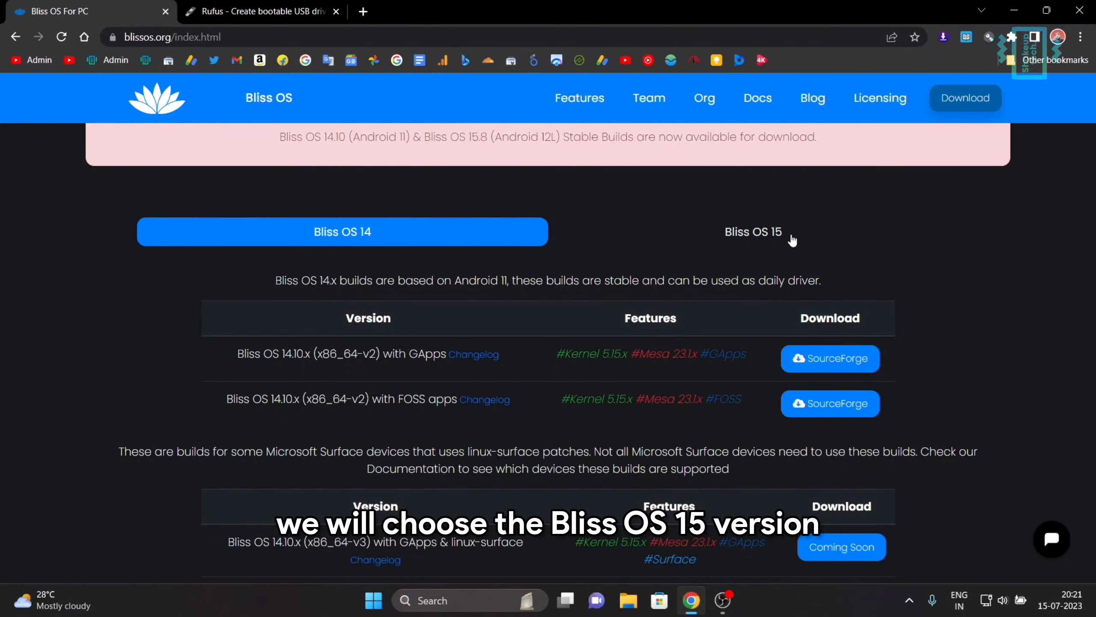
click(724, 229)
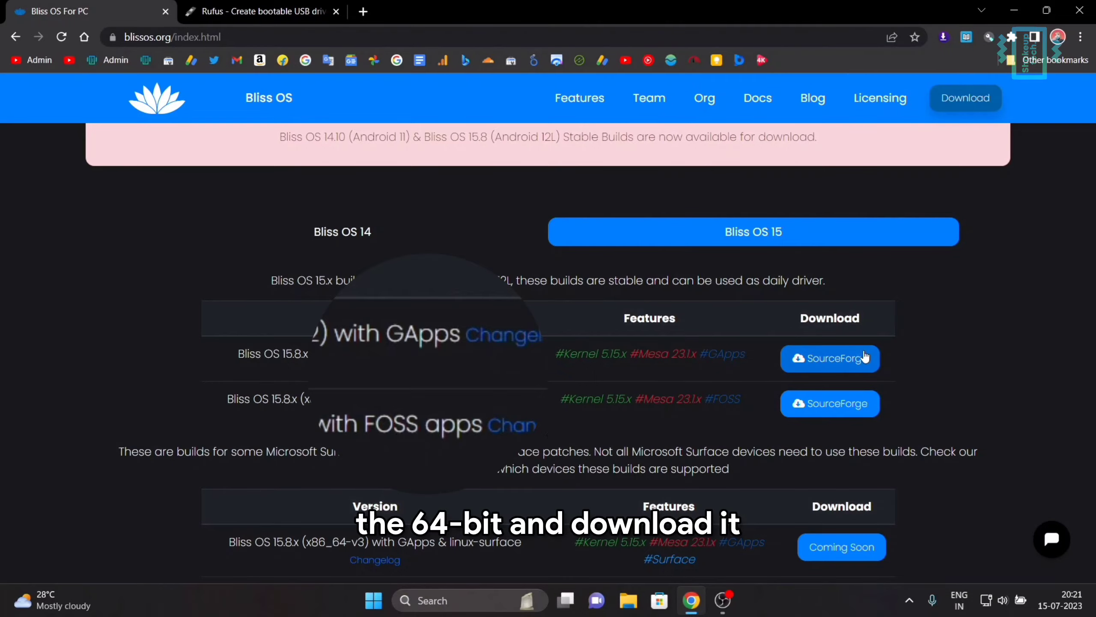
click(833, 360)
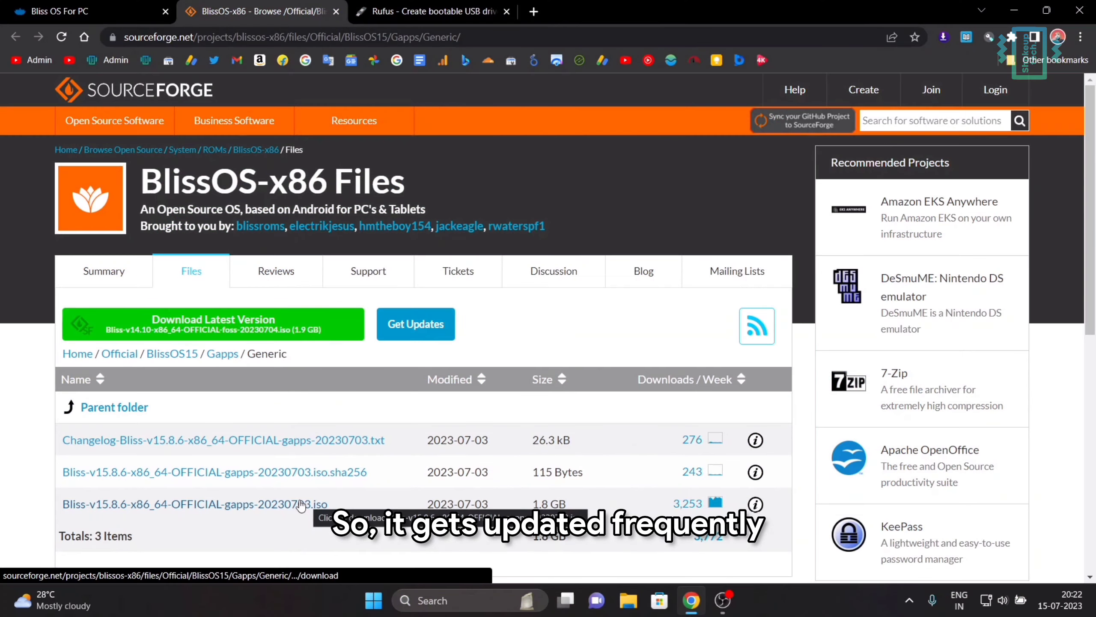
click(400, 470)
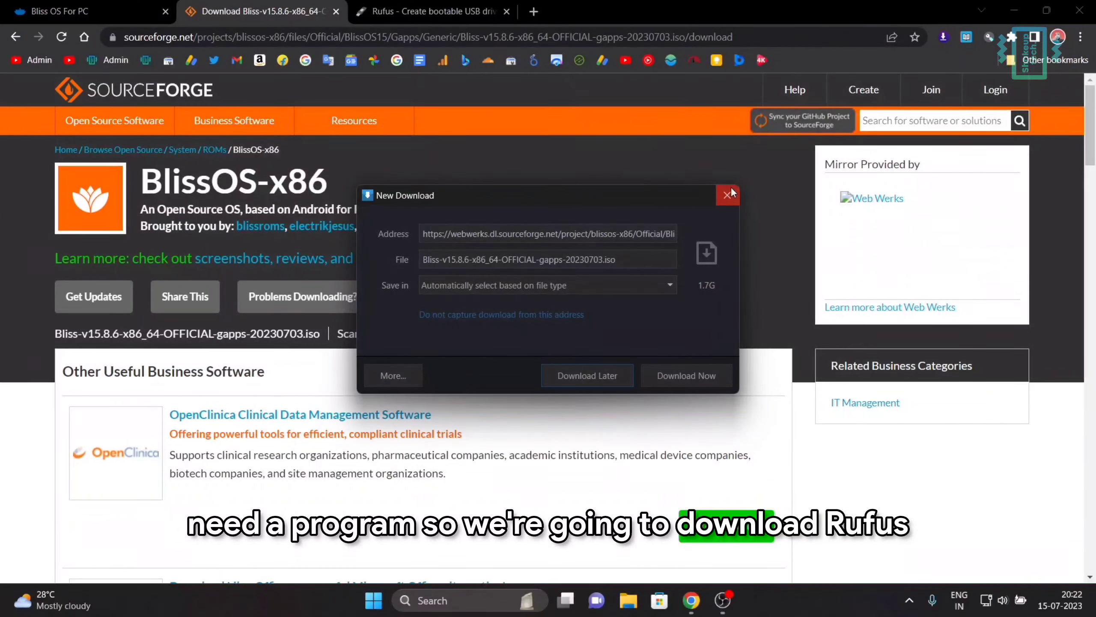
click(727, 197)
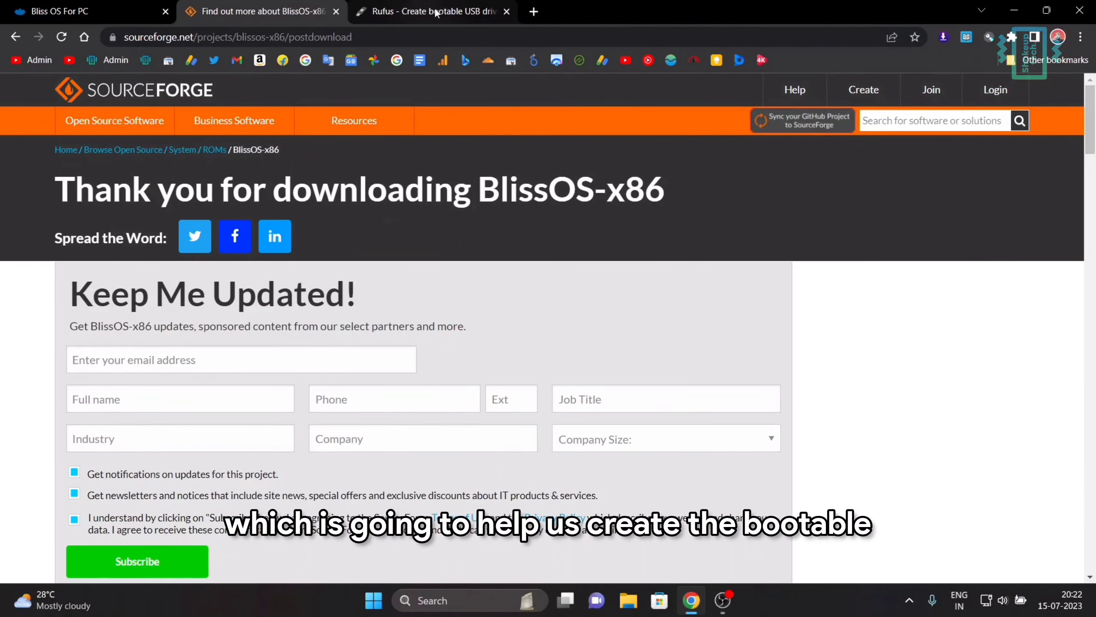
Get rufus-4.1.exe from the Rufus website and choose ESD-USB (F:) [16 GB] as the device in Rufus
click(436, 11)
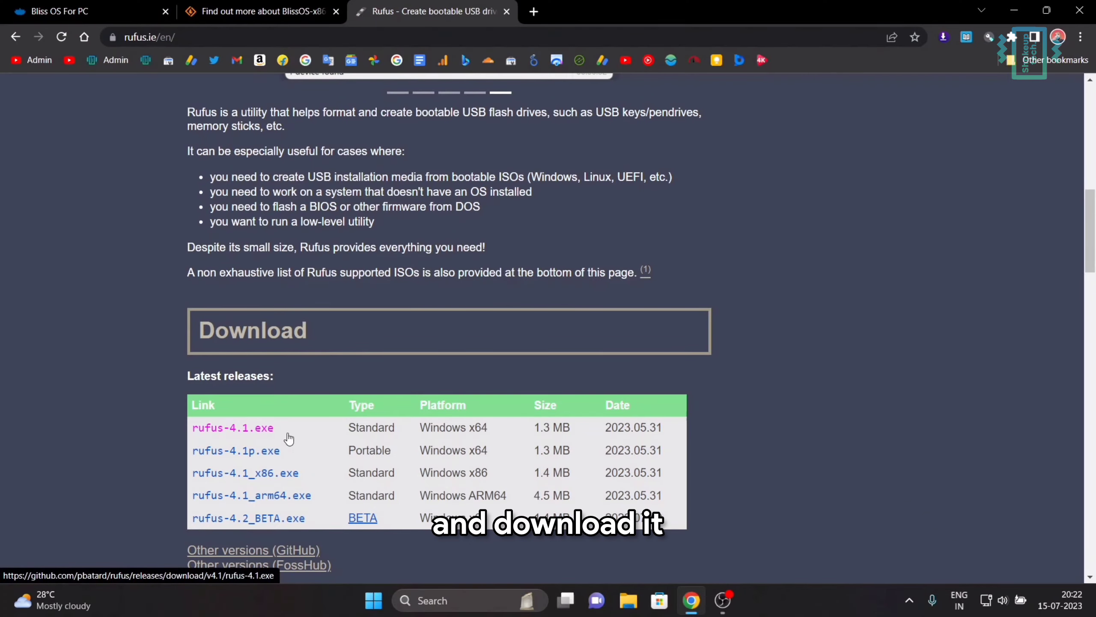
click(174, 374)
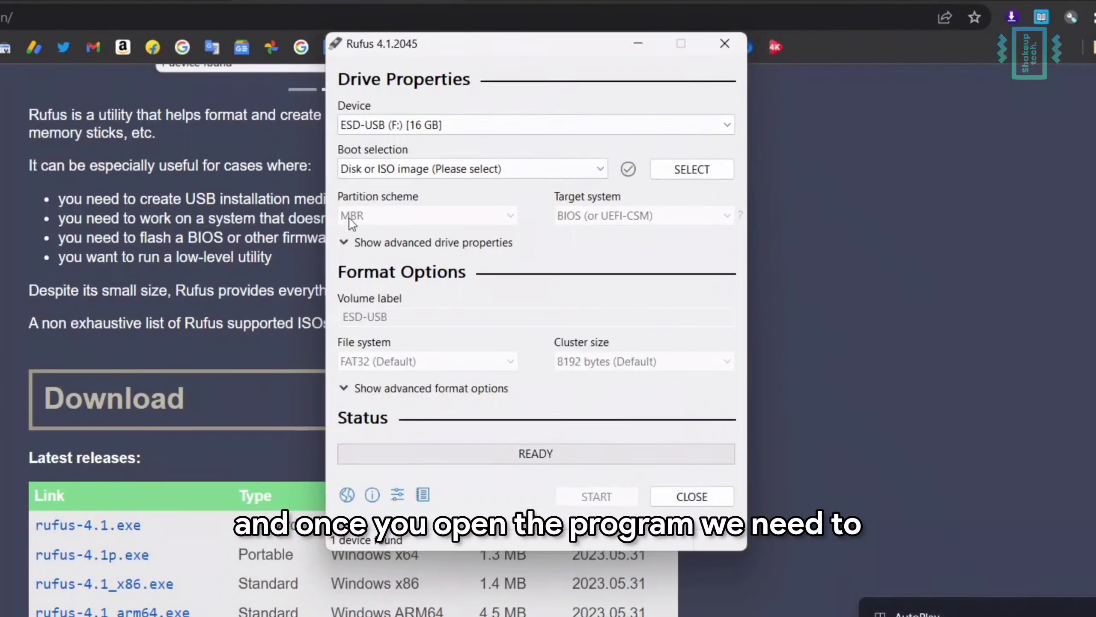
click(435, 125)
click(439, 131)
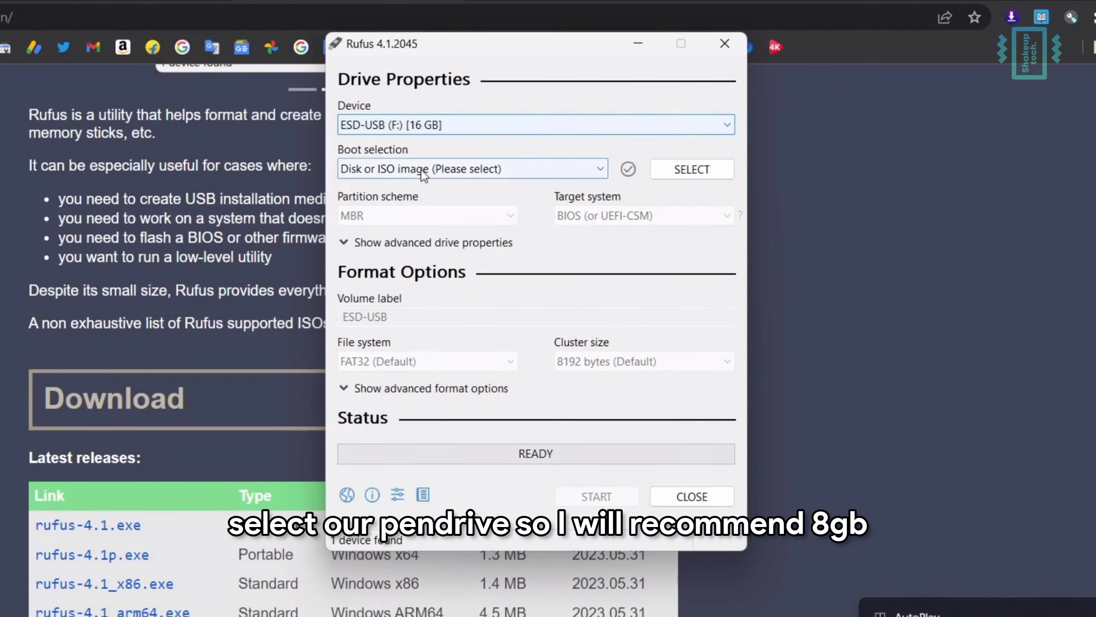
Load Bliss-v15.8.6-x86_64-OFFICIAL-gapps-20230703.iso from the OS folder as the boot image and set the partition scheme to GPT
click(692, 170)
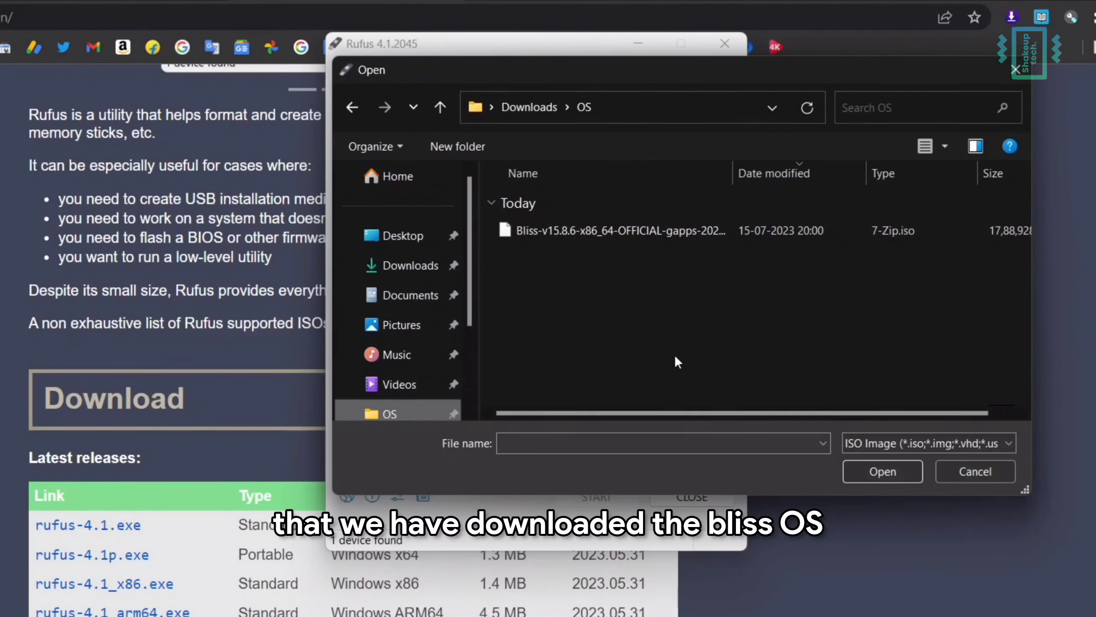
click(628, 221)
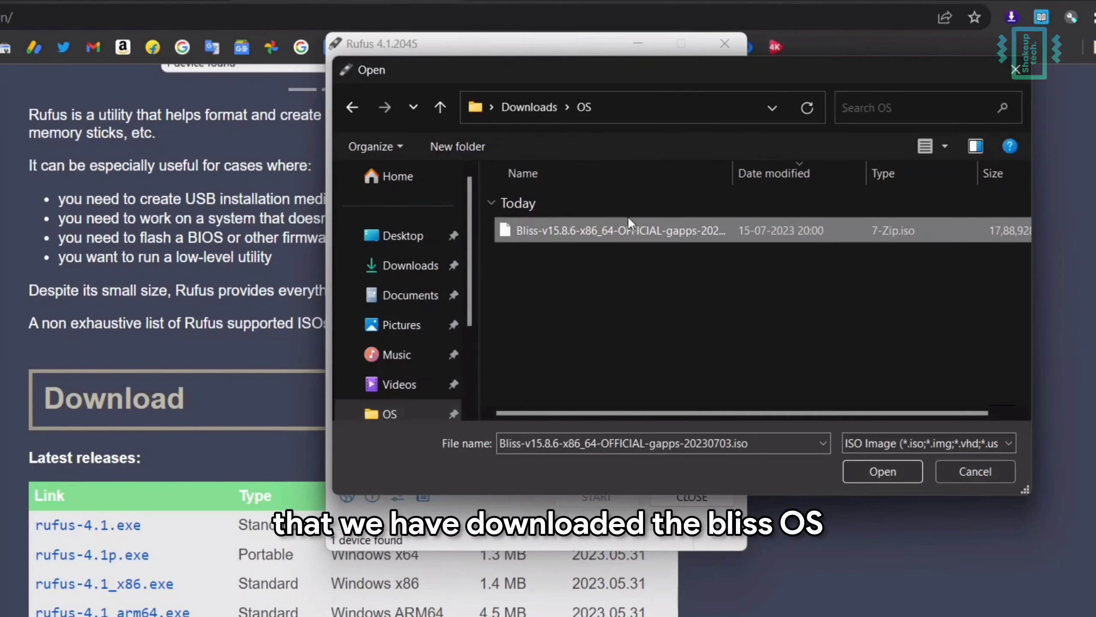
click(866, 471)
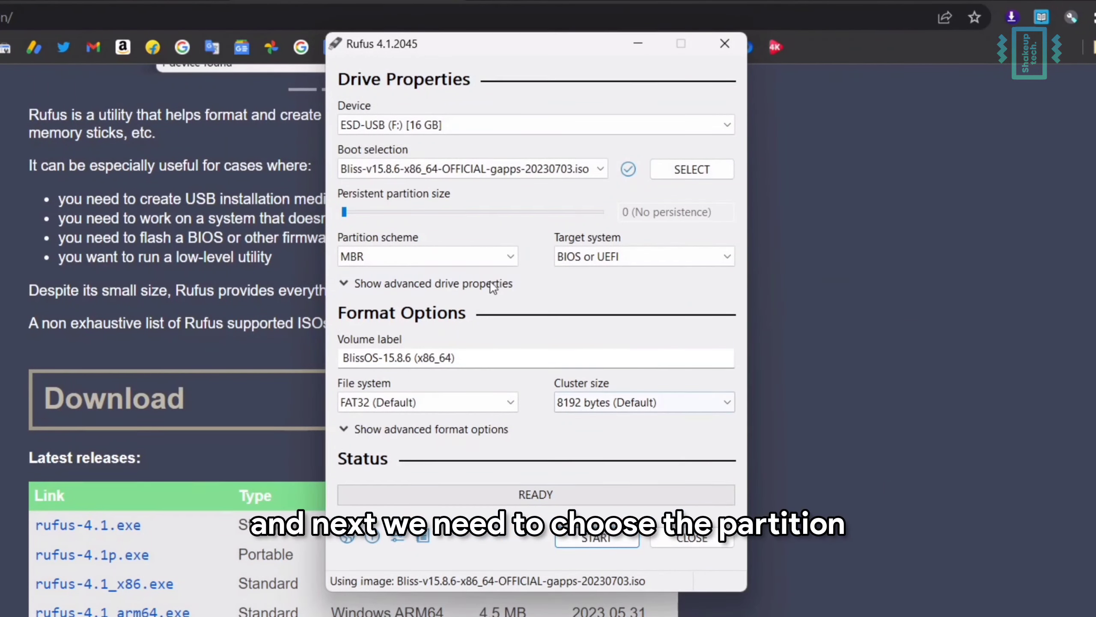
click(489, 257)
click(469, 288)
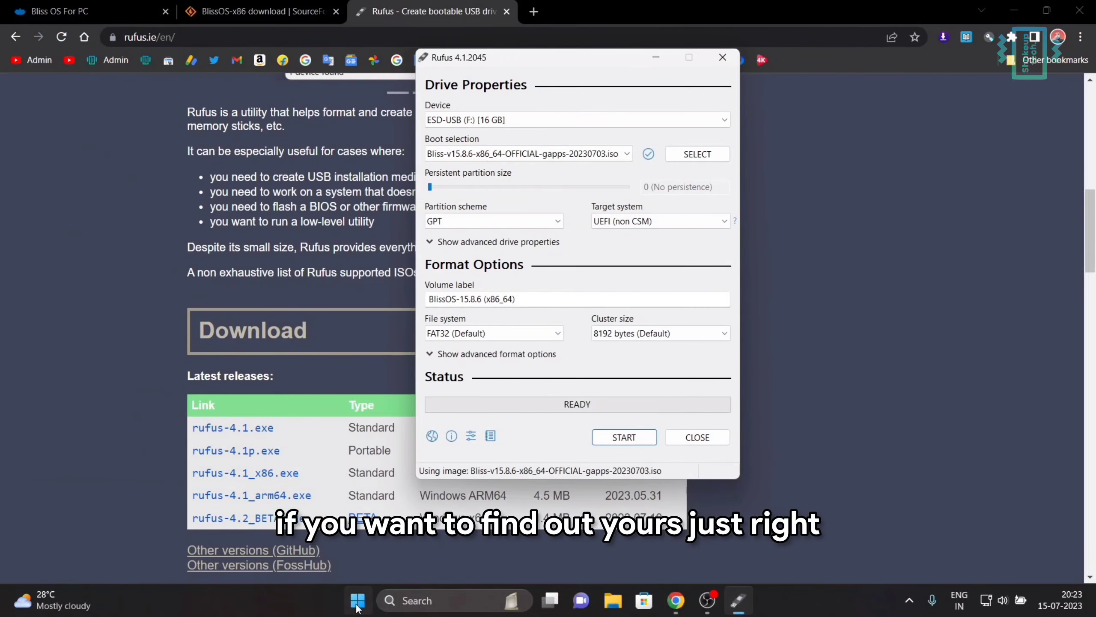
Check the partition style of Disk 0 in its volume properties in Disk Management, and close both windows
right_click(357, 605)
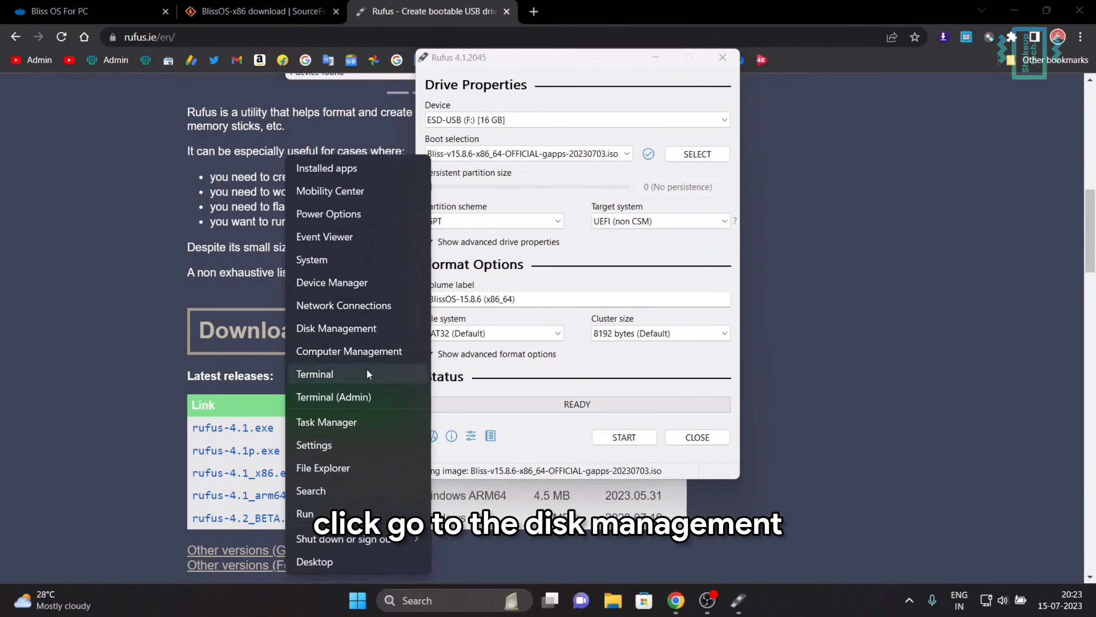
click(373, 328)
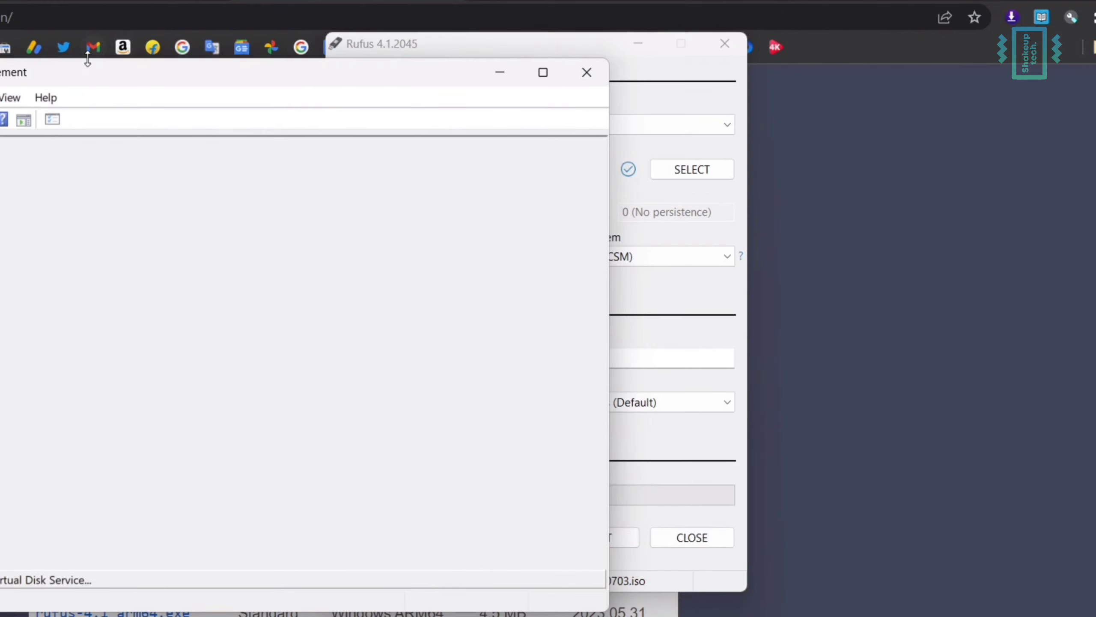
drag(231, 95, 313, 88)
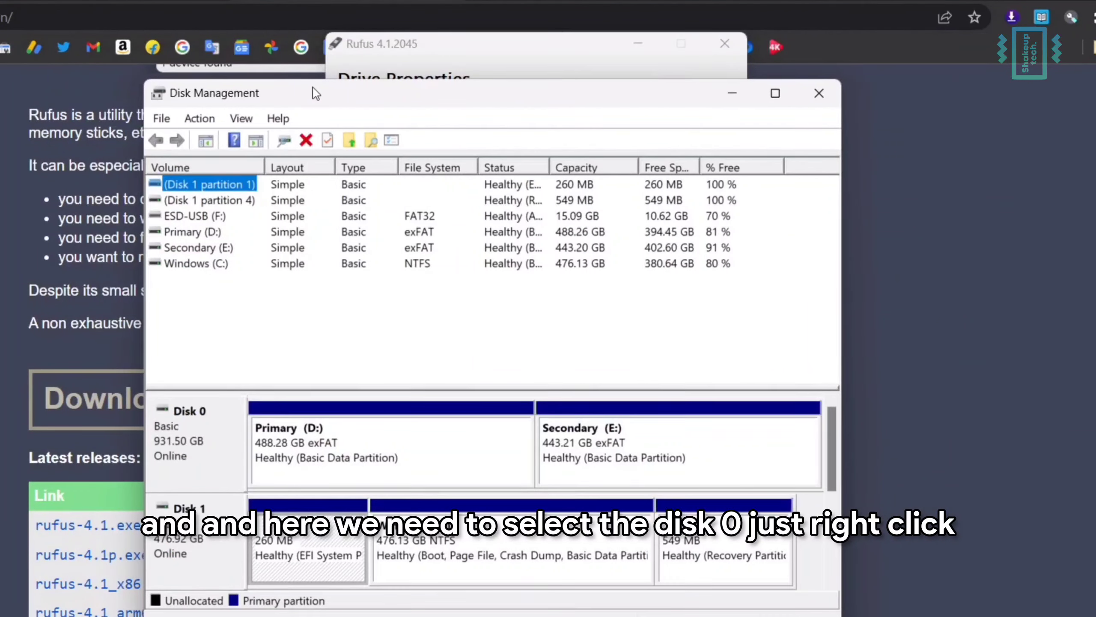
right_click(176, 451)
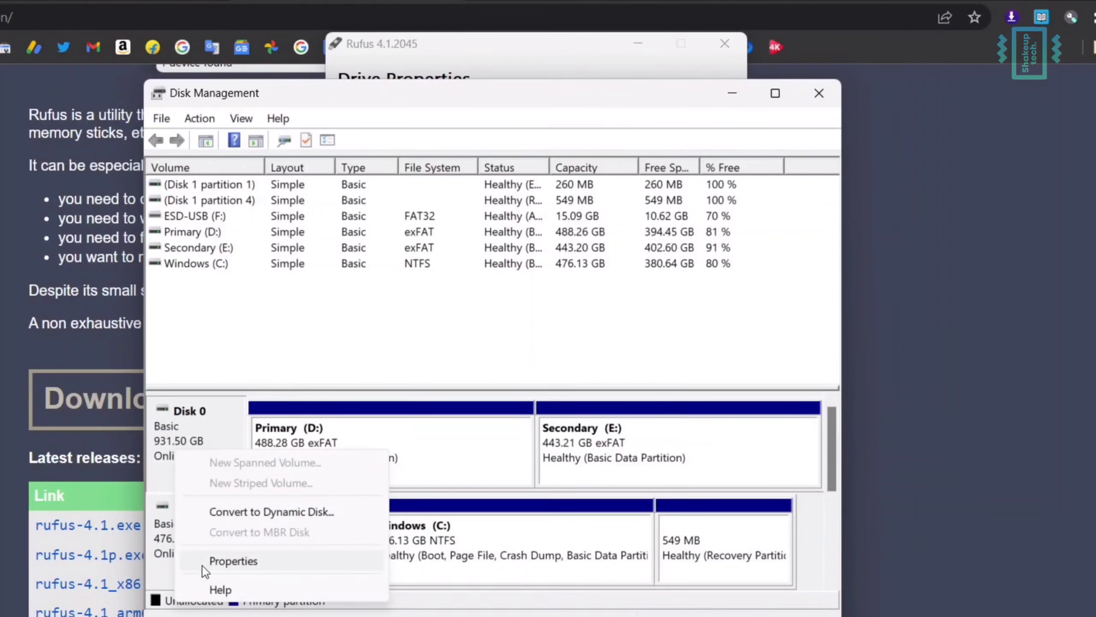
click(214, 561)
drag(66, 56, 526, 141)
click(448, 173)
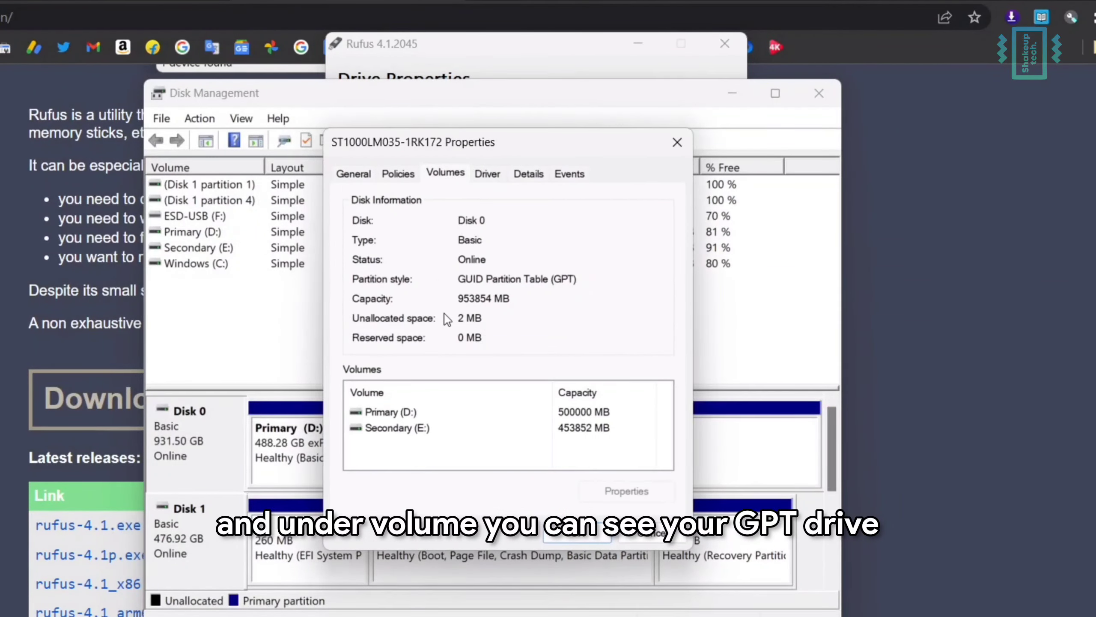
click(652, 531)
click(819, 94)
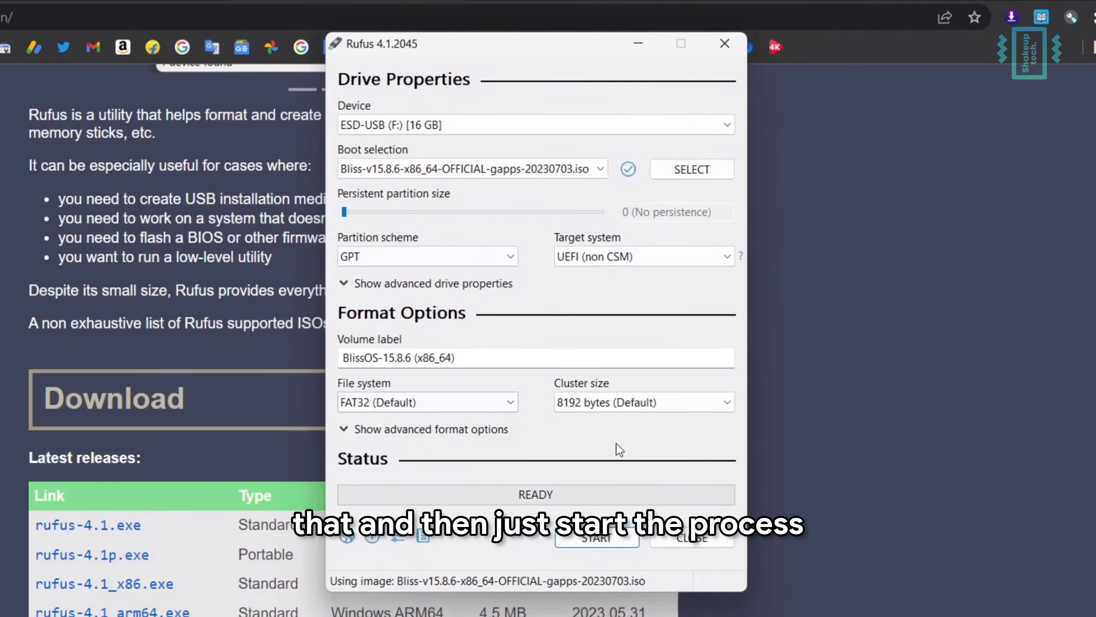
Start writing the Bliss OS image to the USB drive in ISO Image mode, accepting the erasure of its data
click(591, 540)
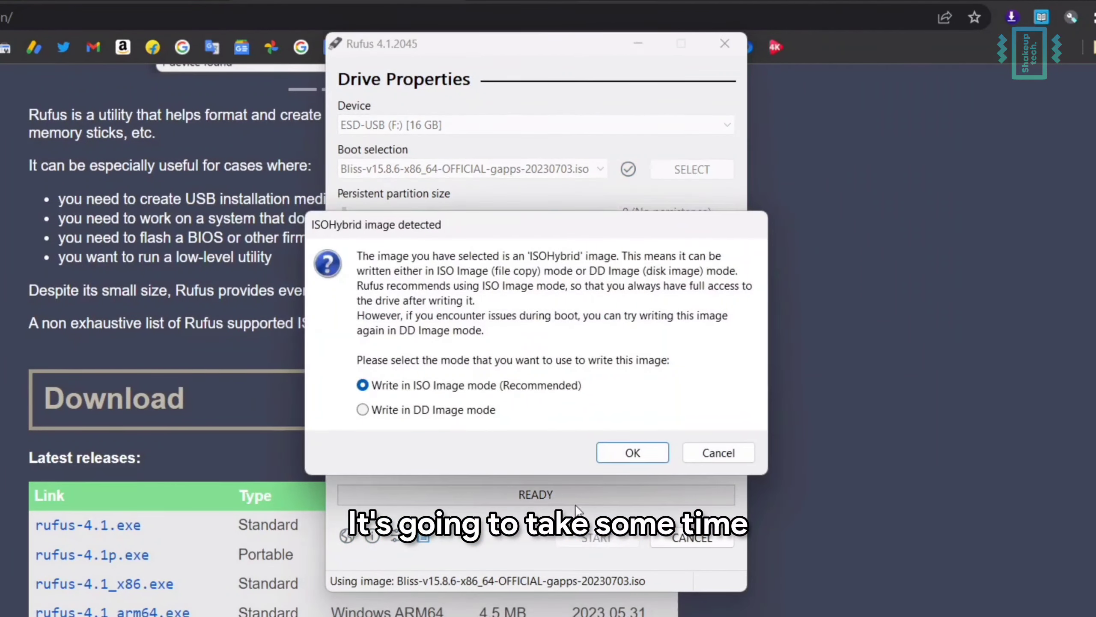
click(638, 453)
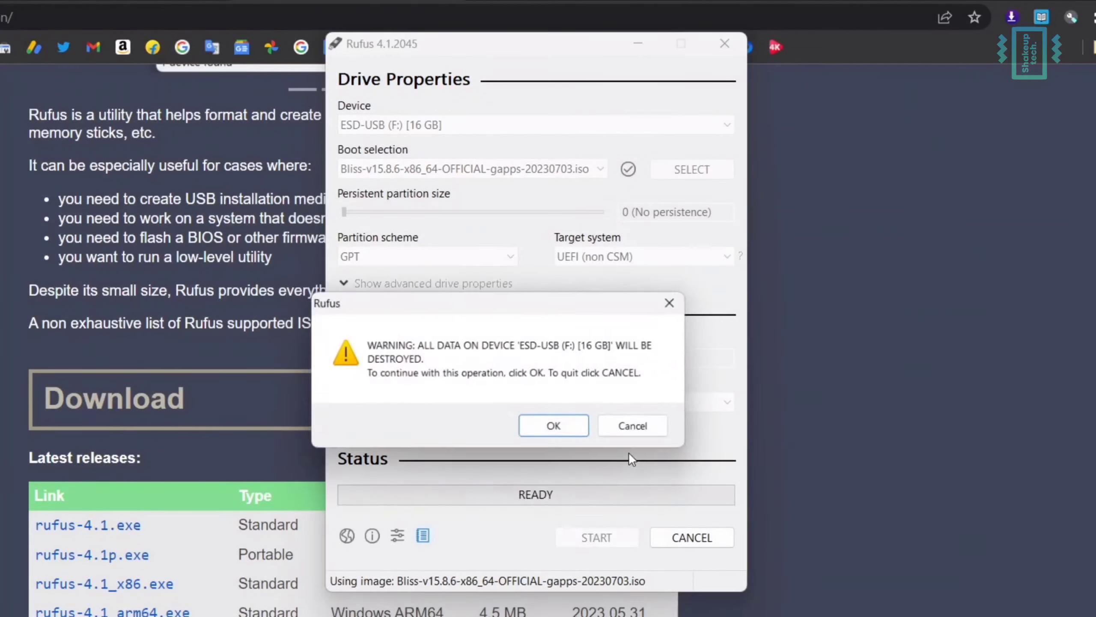
click(557, 428)
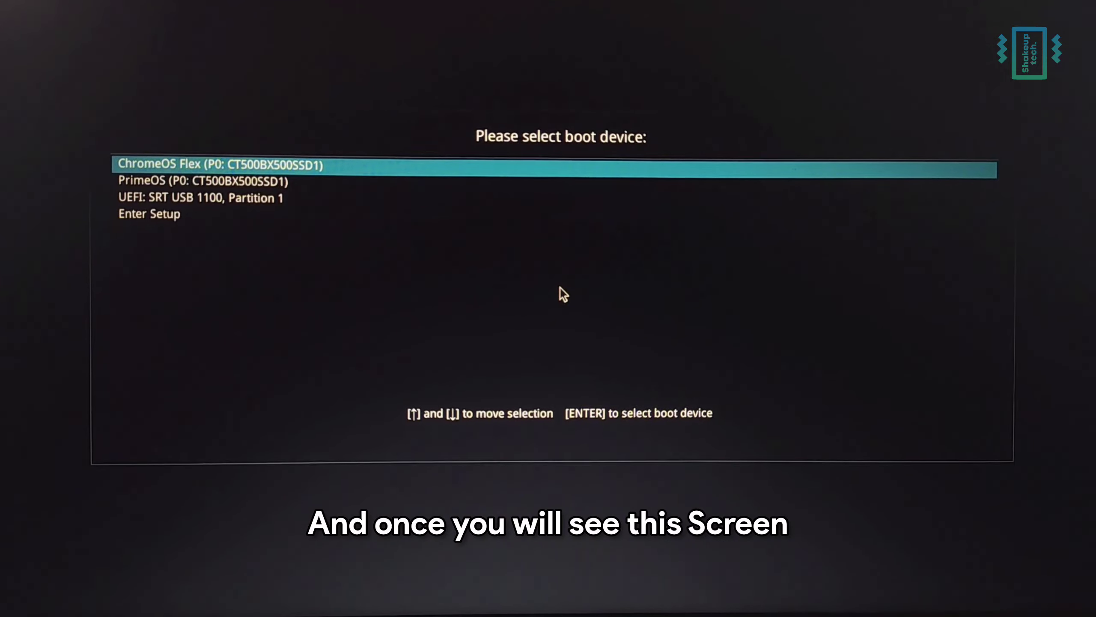
Boot the PC from UEFI: SRT USB 1100, Partition 1 and launch the BlissOS-15.8.6 2023-06-25 Installation entry
key(Down)
key(Down)
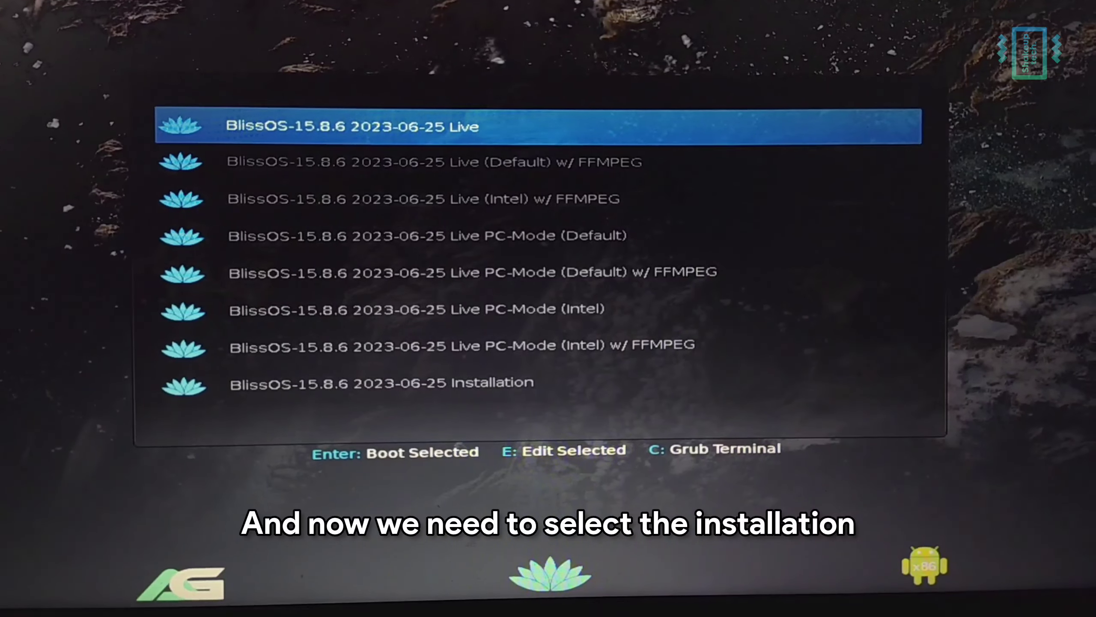
key(Down)
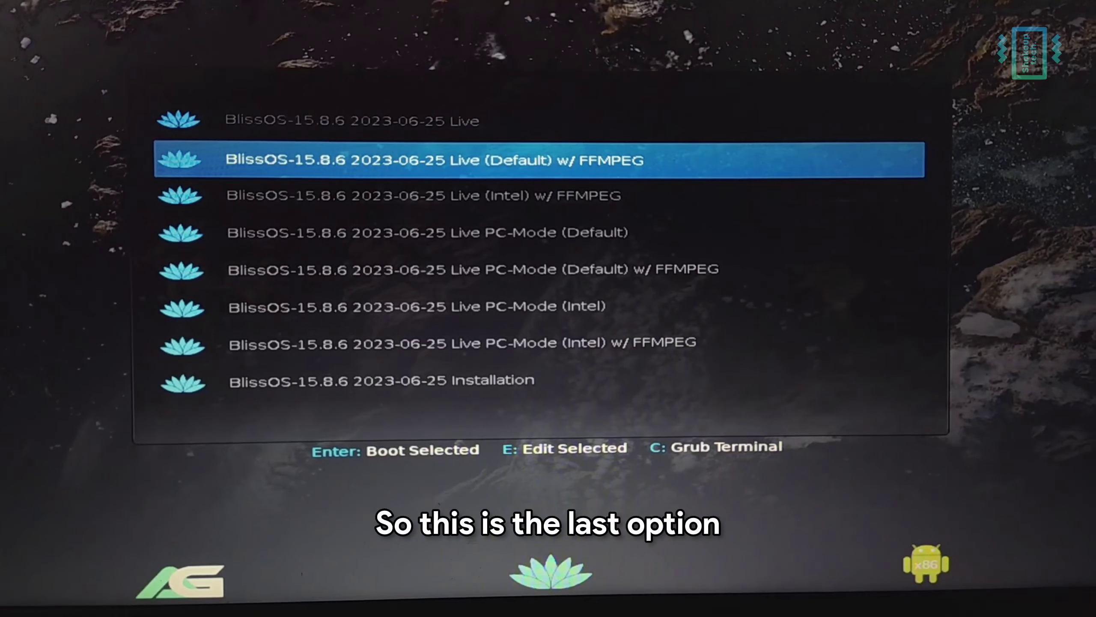
key(Down)
key(Down)
key(Down)
key(Down)
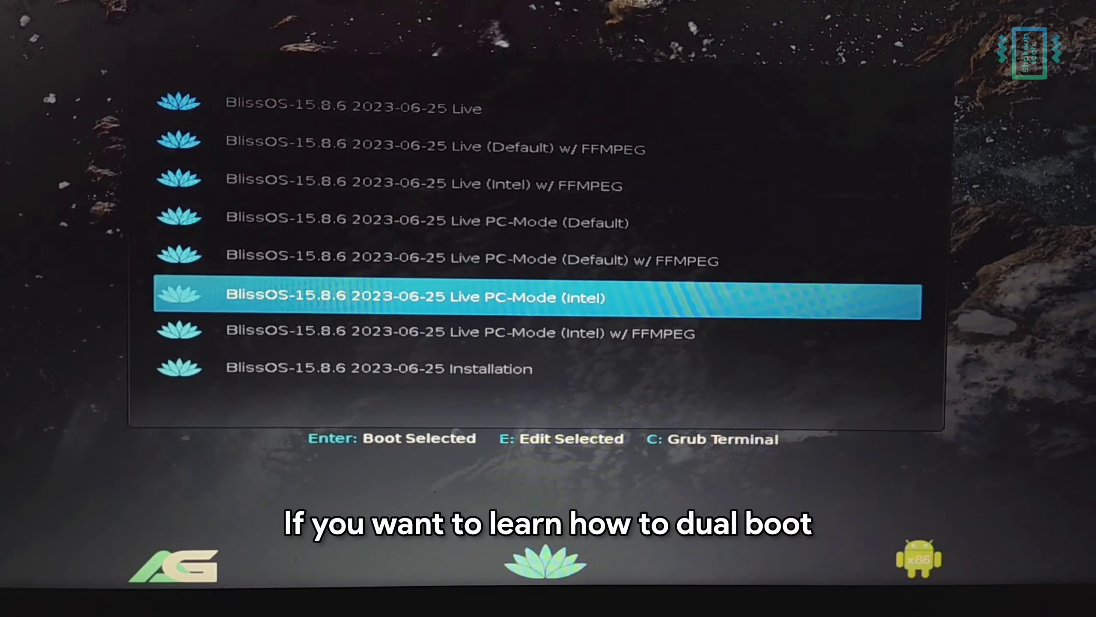
key(Down)
key(Down)
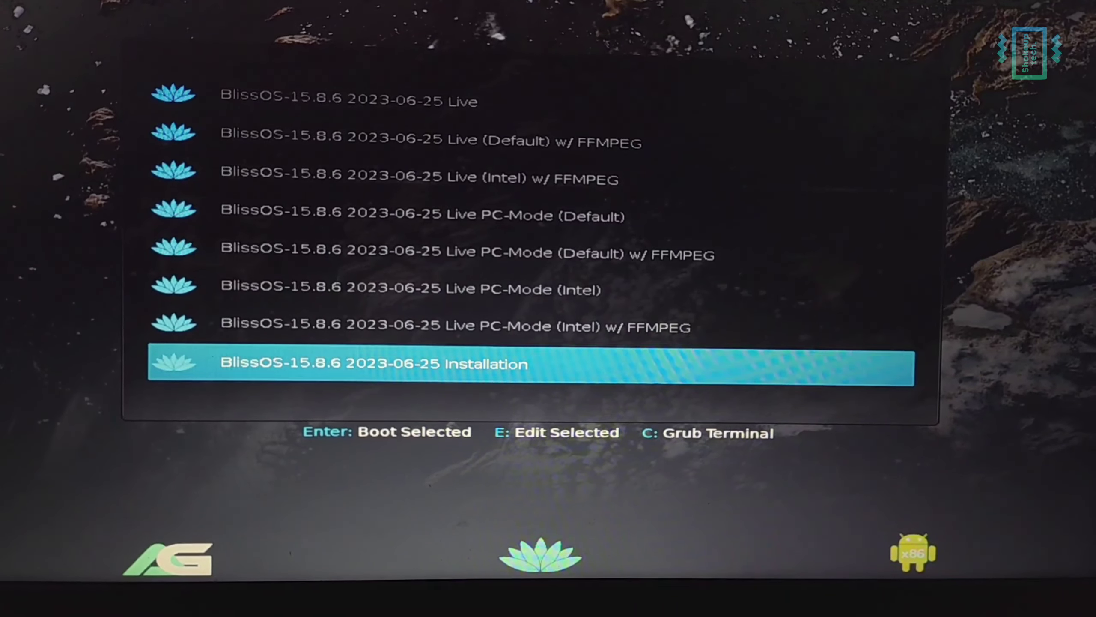
key(Return)
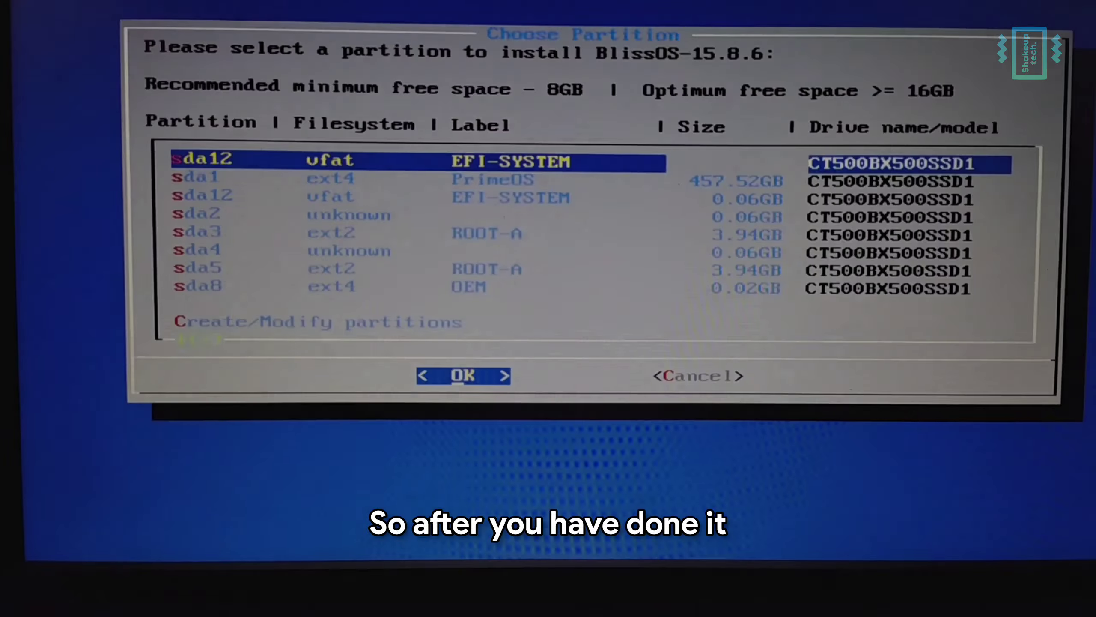
Choose the sda1 PrimeOS partition as the installation target, format it as ext4, and accept the EFI GRUB2 installation
key(Down)
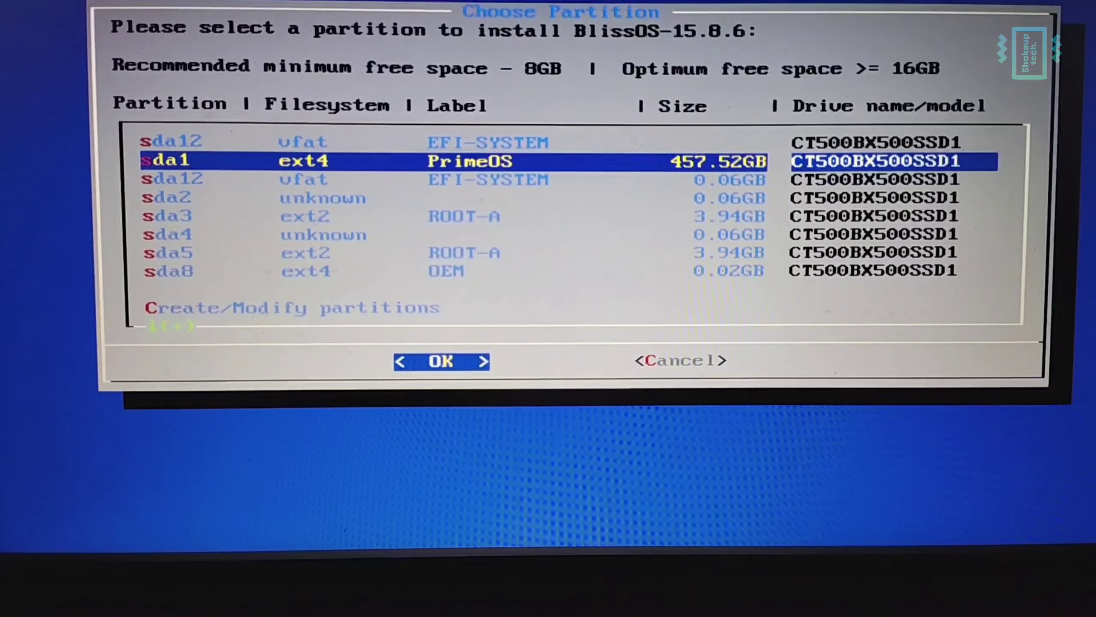
key(Return)
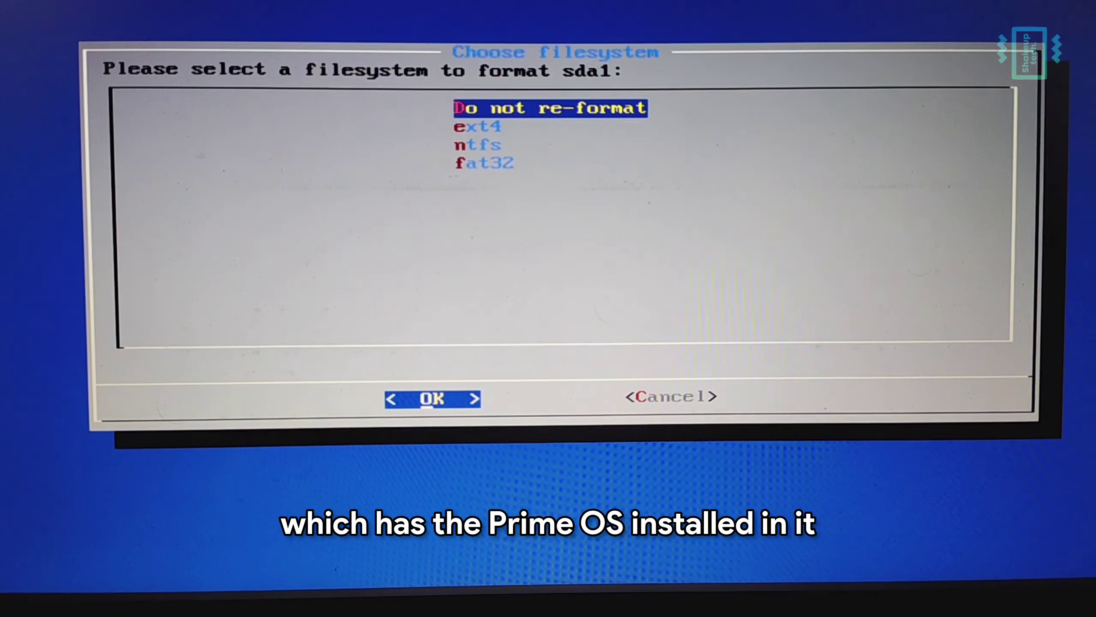
key(Down)
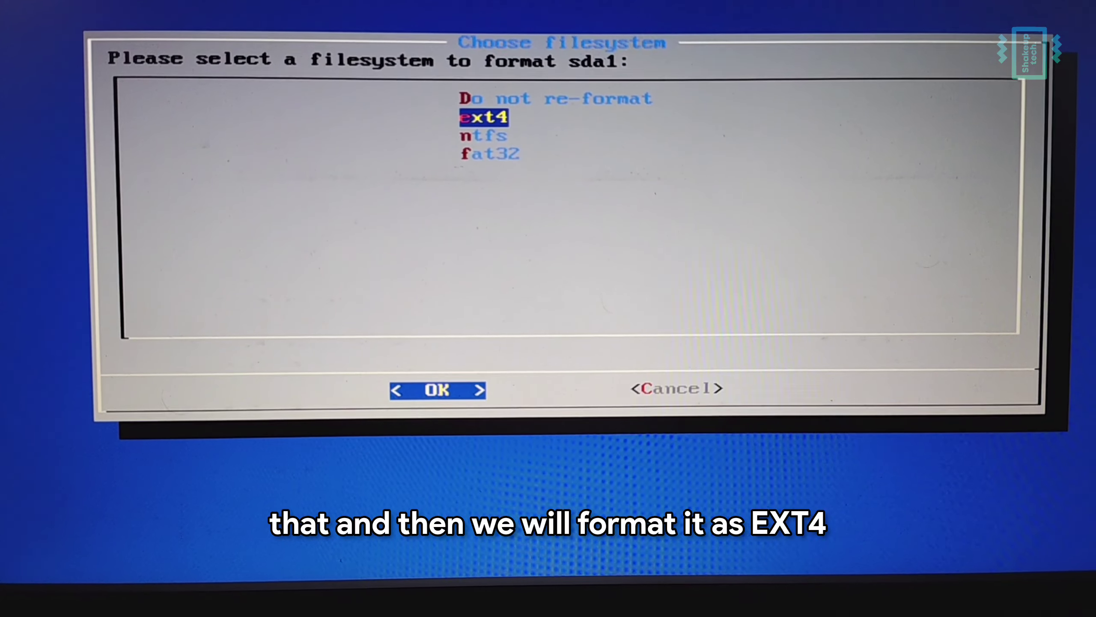
key(Return)
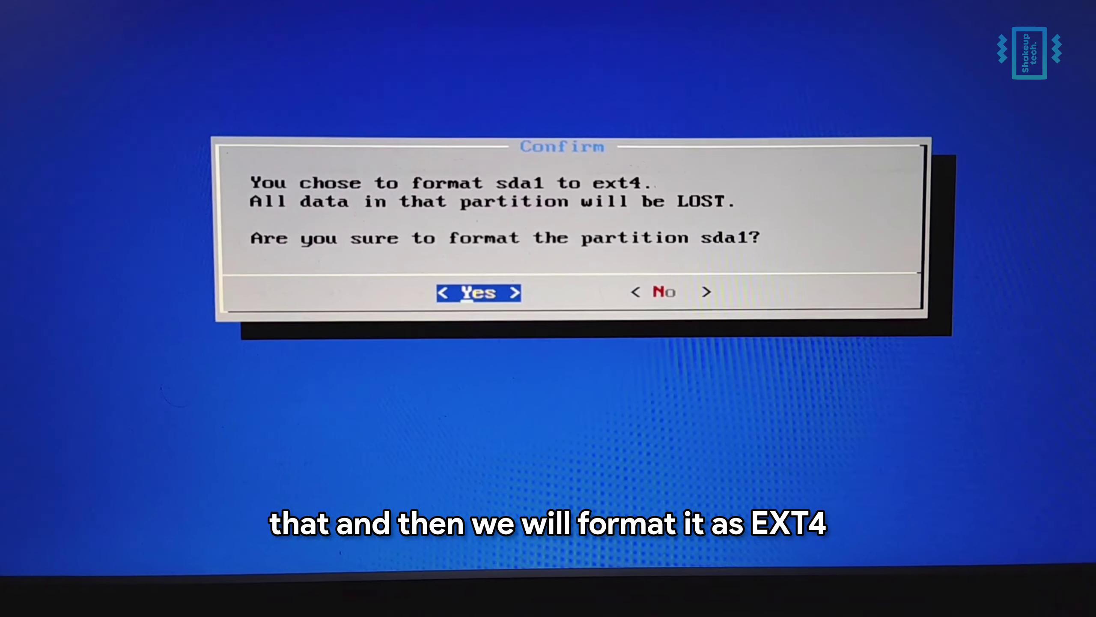
key(Return)
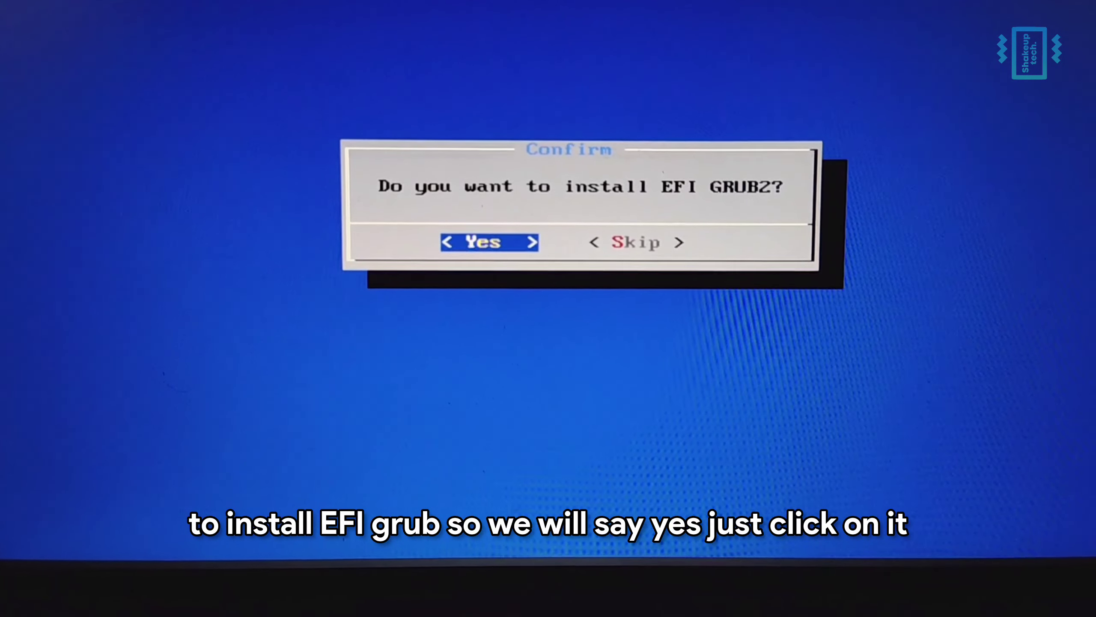
key(Return)
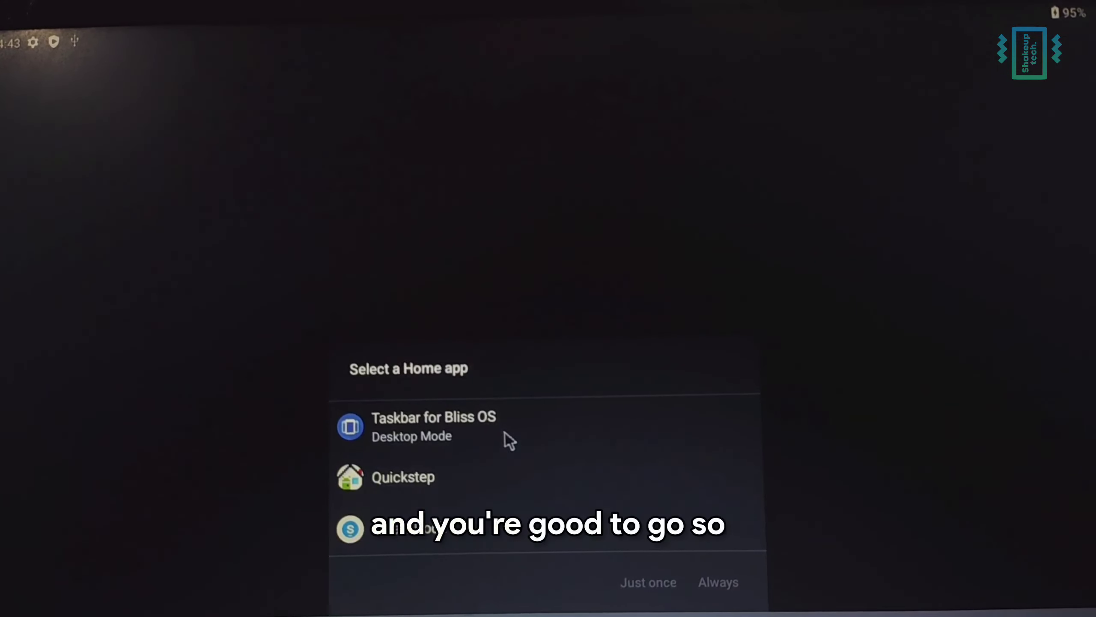
Use Taskbar for Bliss OS as the home app just once, and leave the Display over other apps settings for the desktop
click(505, 433)
click(656, 584)
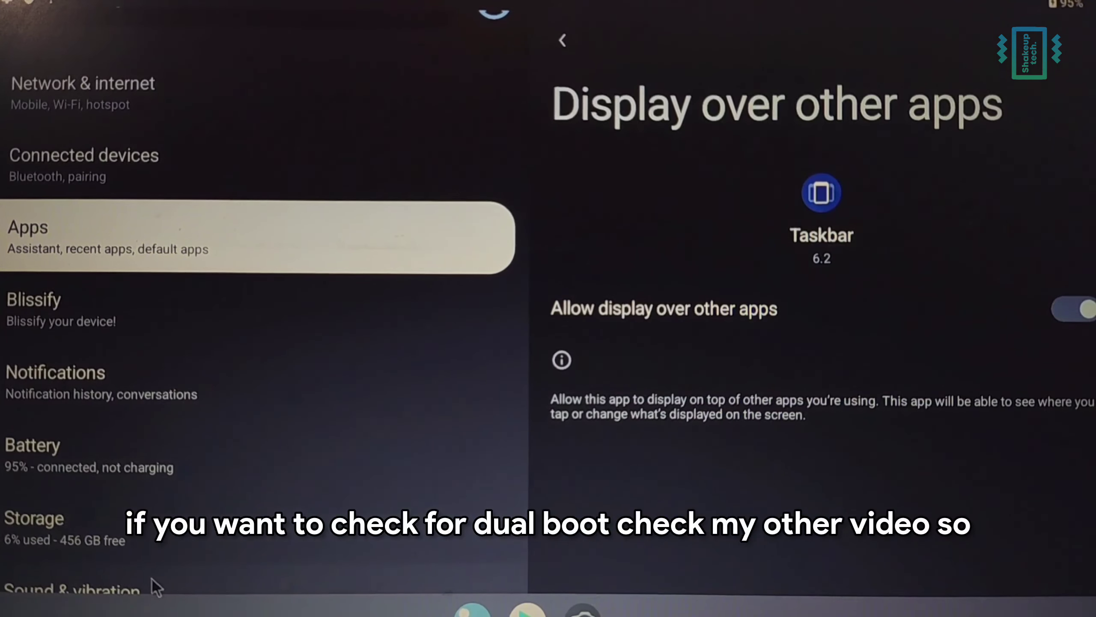
key(alt+Tab)
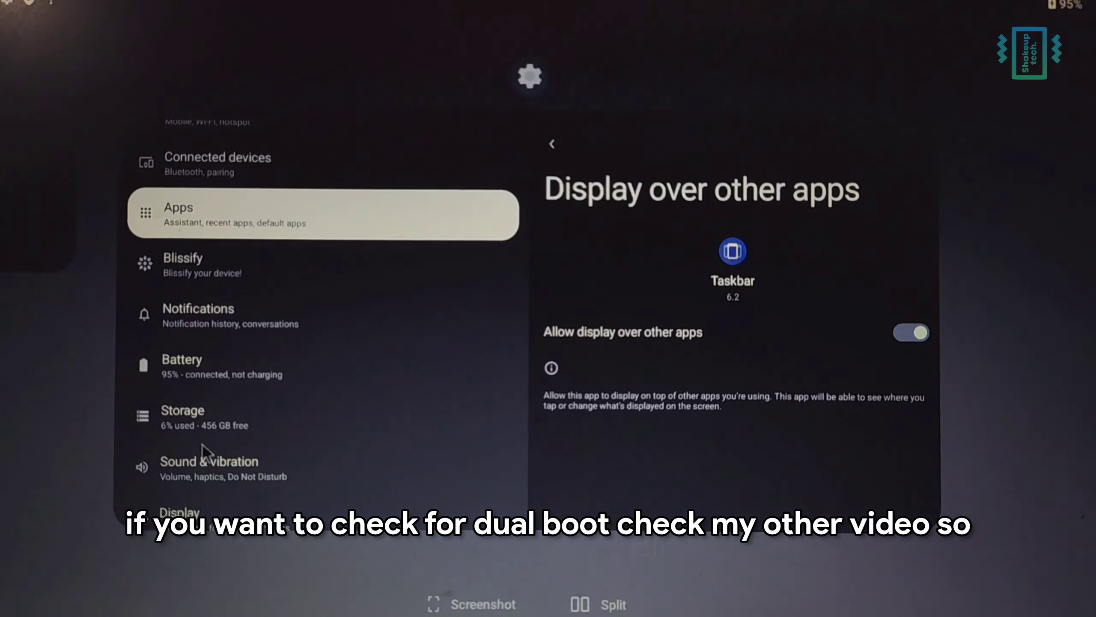
click(378, 584)
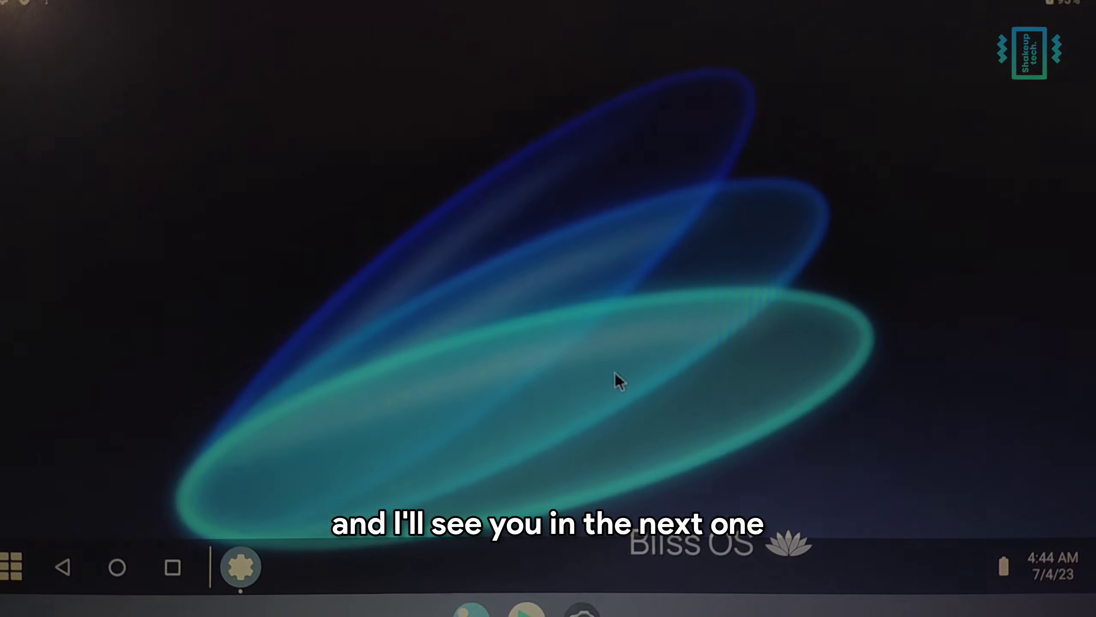